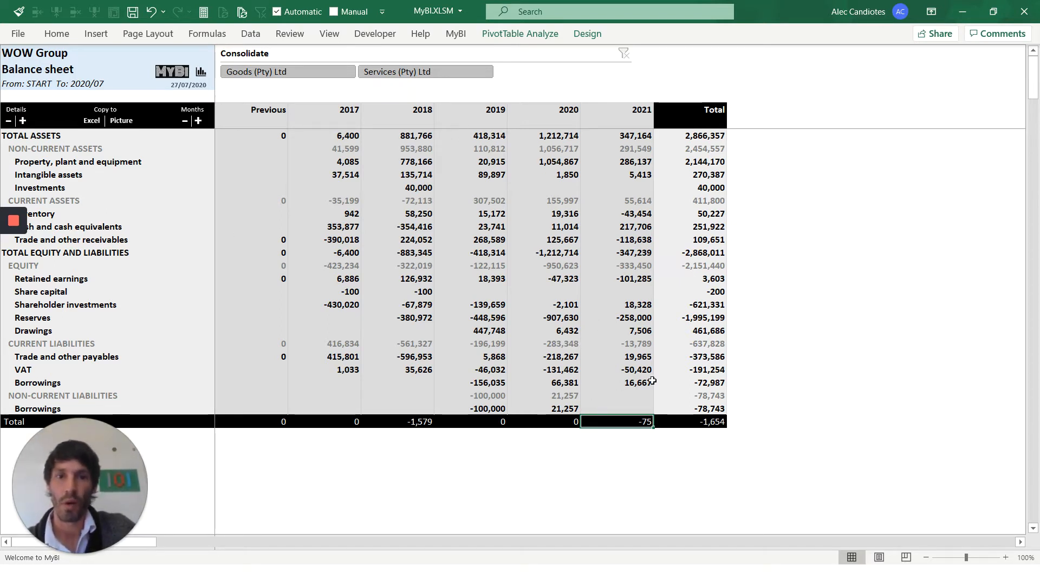
# - Drill down into the balance sheet's overall Total and select the entire resulting transaction table
pyautogui.doubleClick(704, 421)
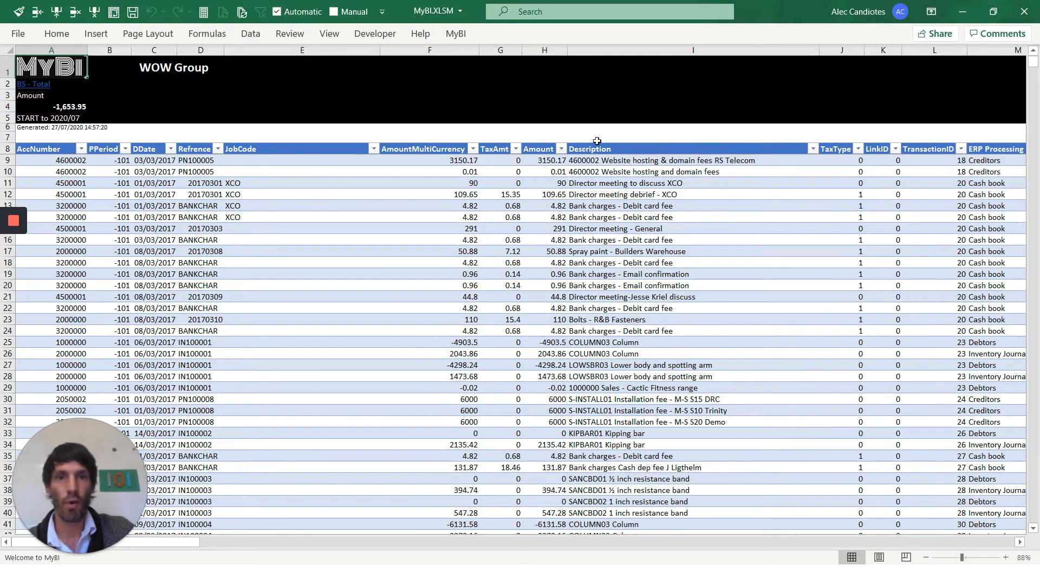
pyautogui.click(595, 144)
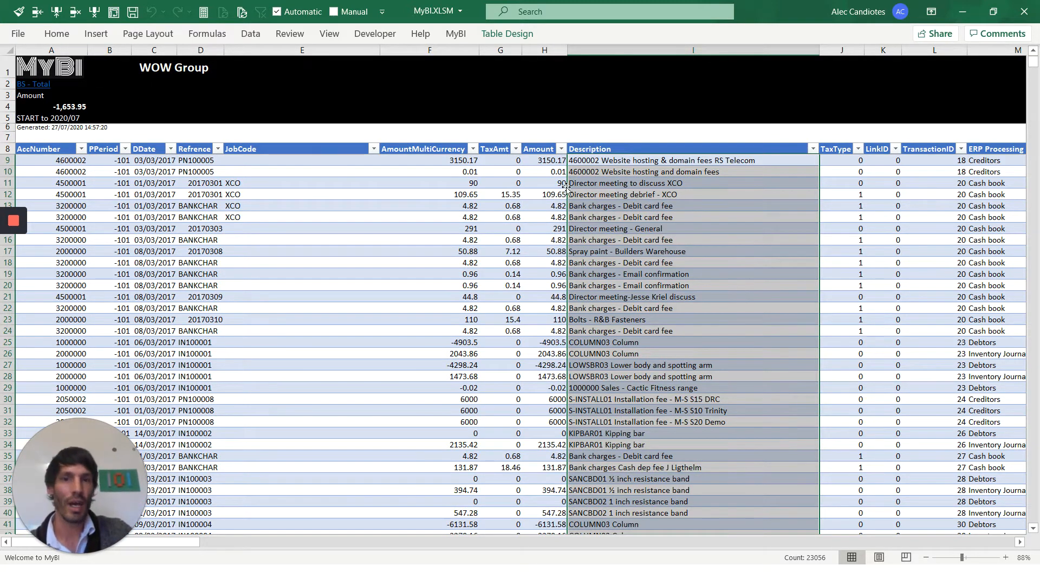
pyautogui.click(542, 183)
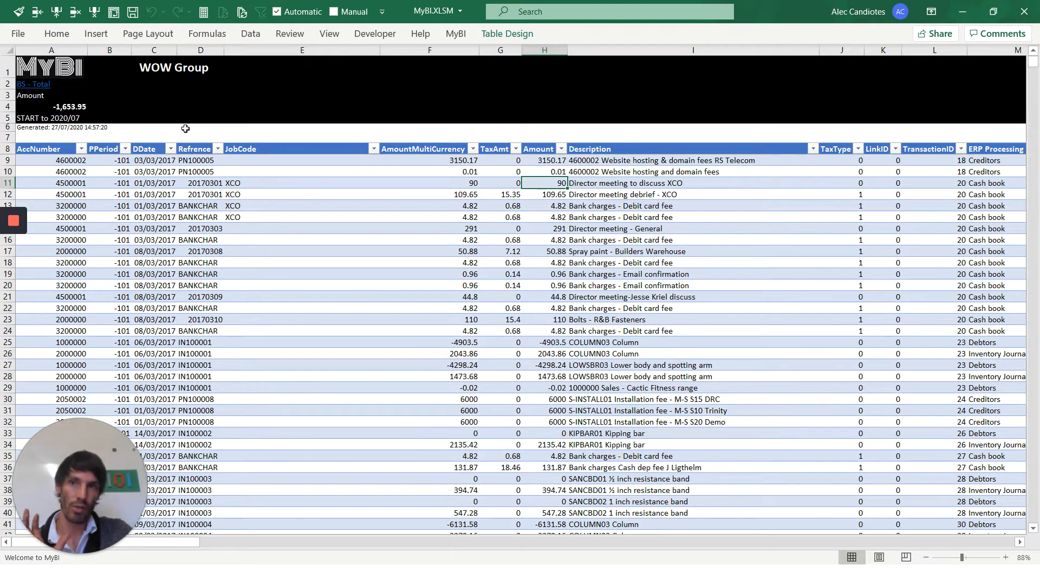
pyautogui.click(97, 187)
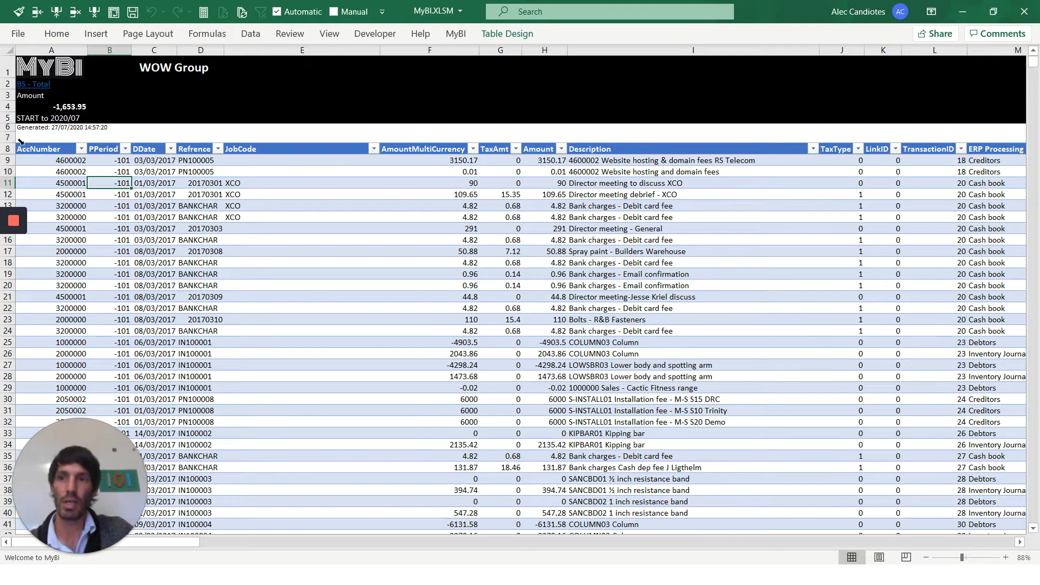
pyautogui.click(20, 141)
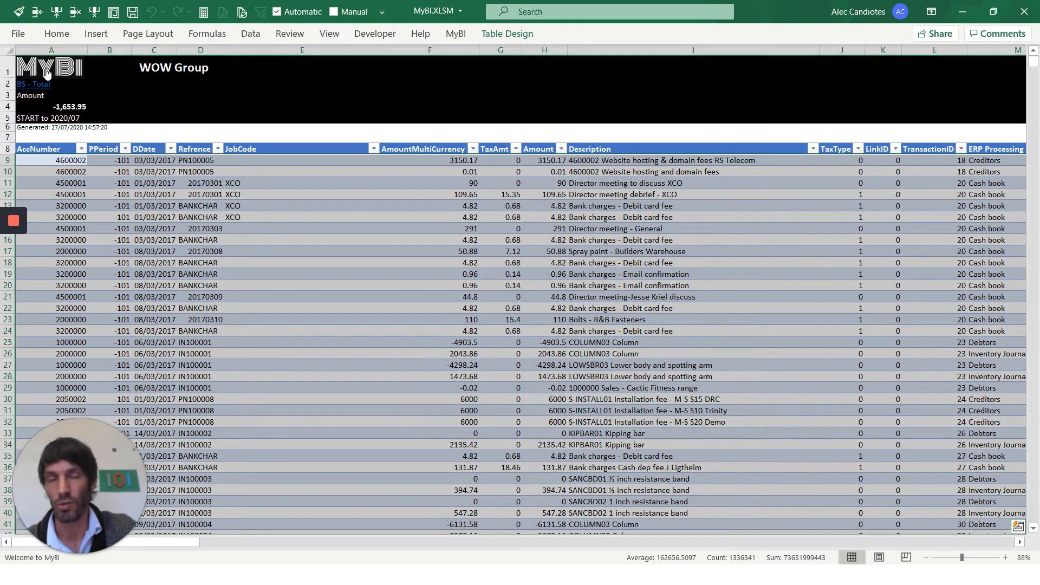
# - Return to the MyBI Drilldowns index and export the BS: Total drilldown to a separate workbook
pyautogui.hotkey('ctrl', 'd')
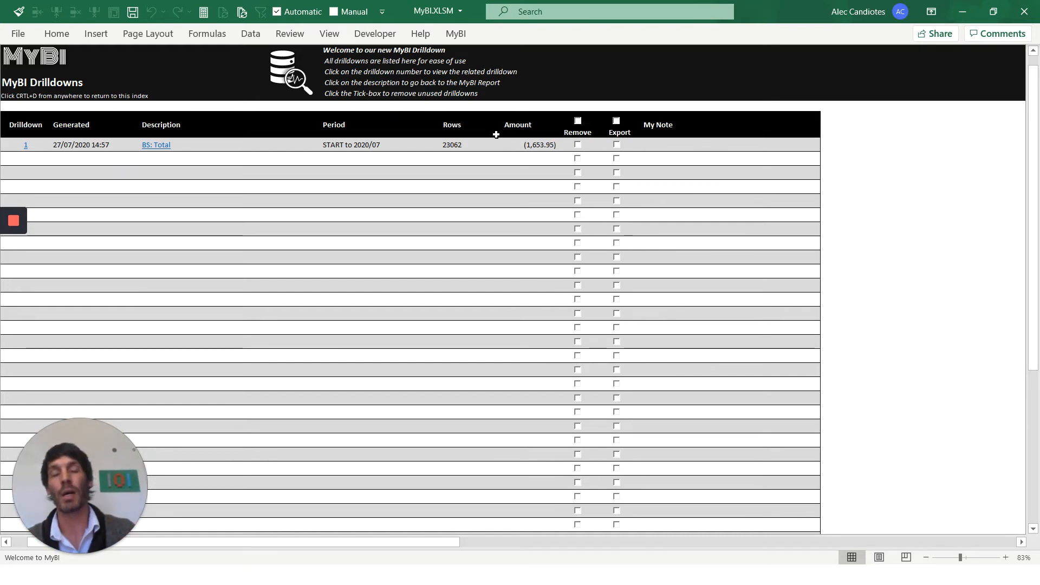
pyautogui.click(617, 147)
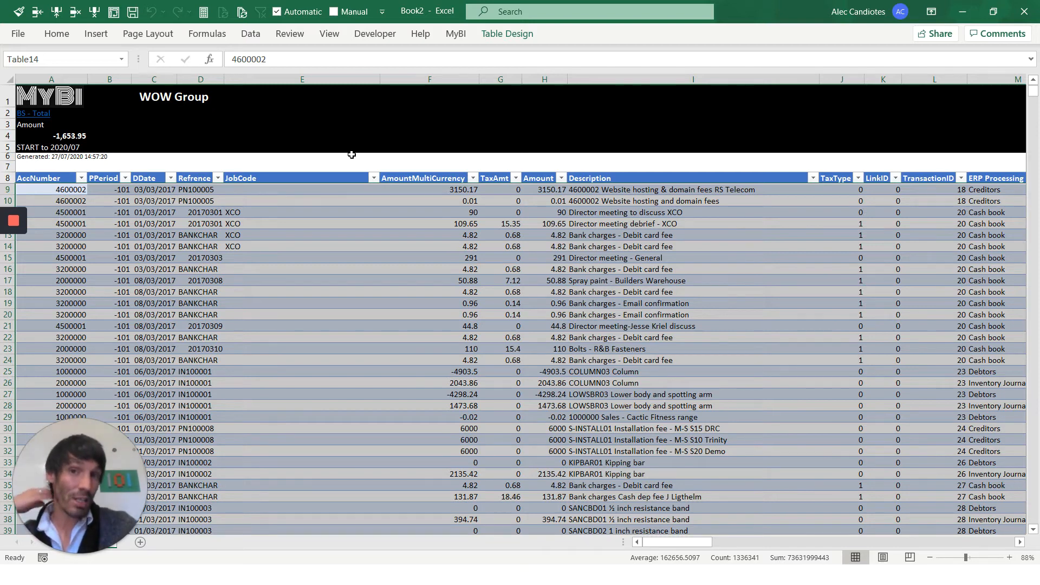
# - Create a PivotTable on a new worksheet from the exported transaction table, Table14
pyautogui.click(418, 238)
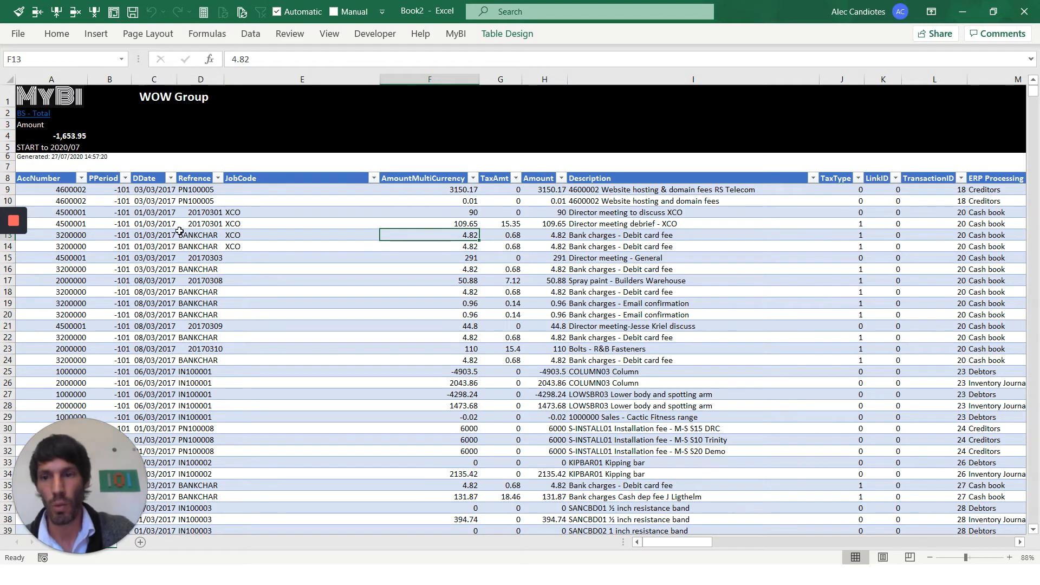
pyautogui.click(96, 34)
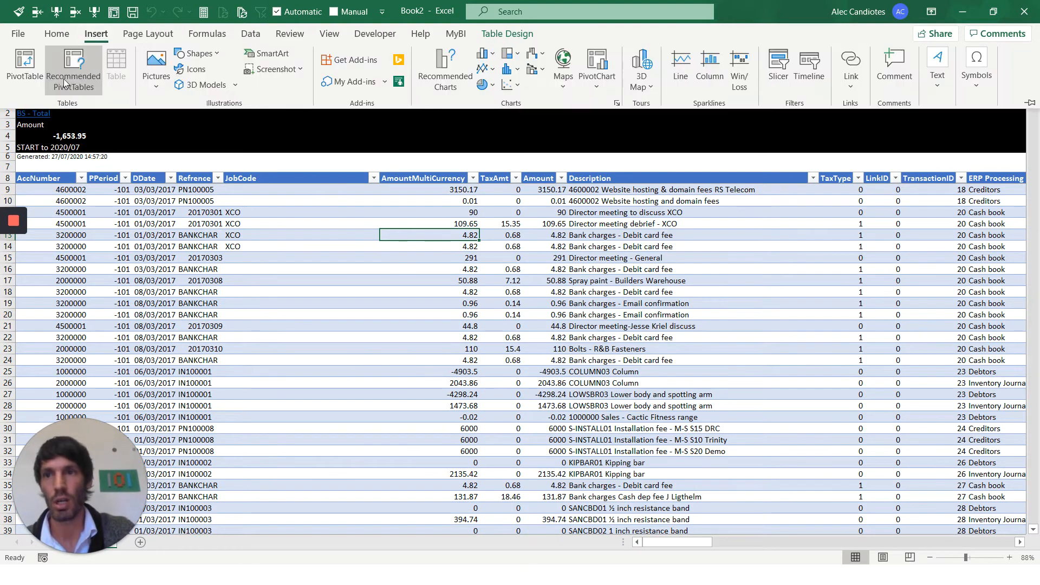
pyautogui.click(17, 64)
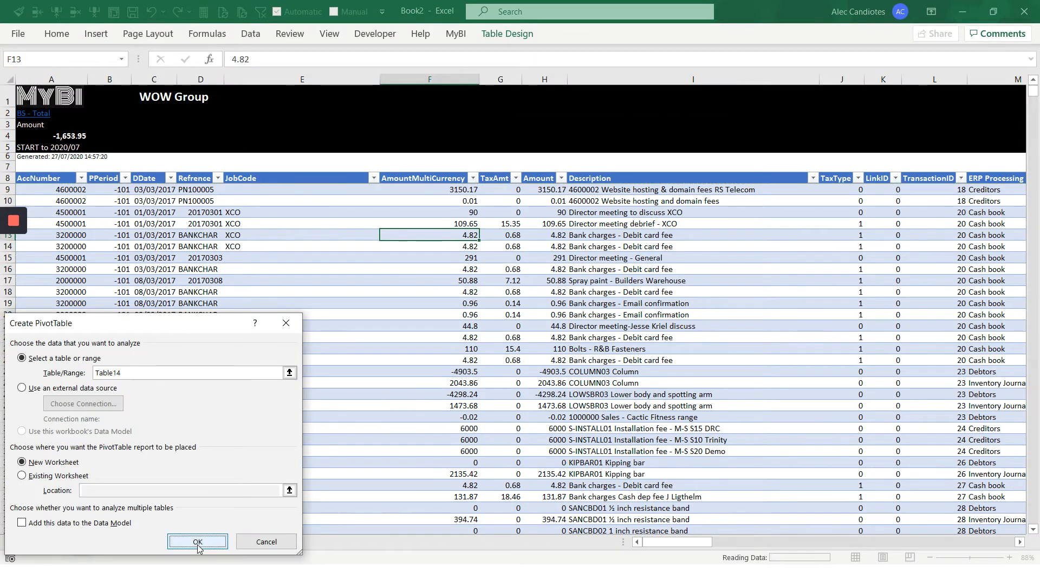
pyautogui.click(198, 544)
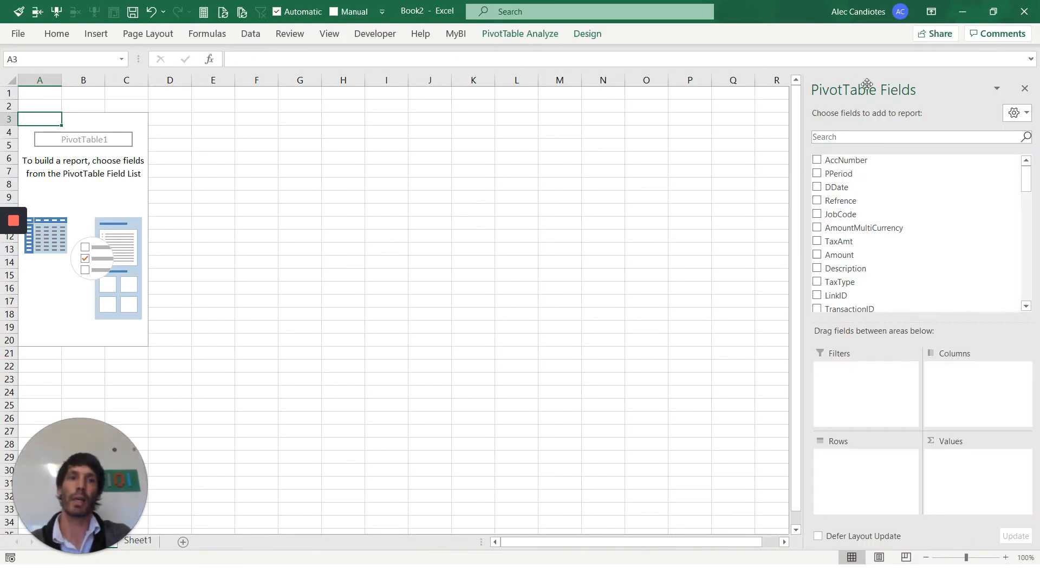
# - Find the Amount field and add it to the PivotTable's values as a sum
pyautogui.click(886, 136)
pyautogui.write('amoun')
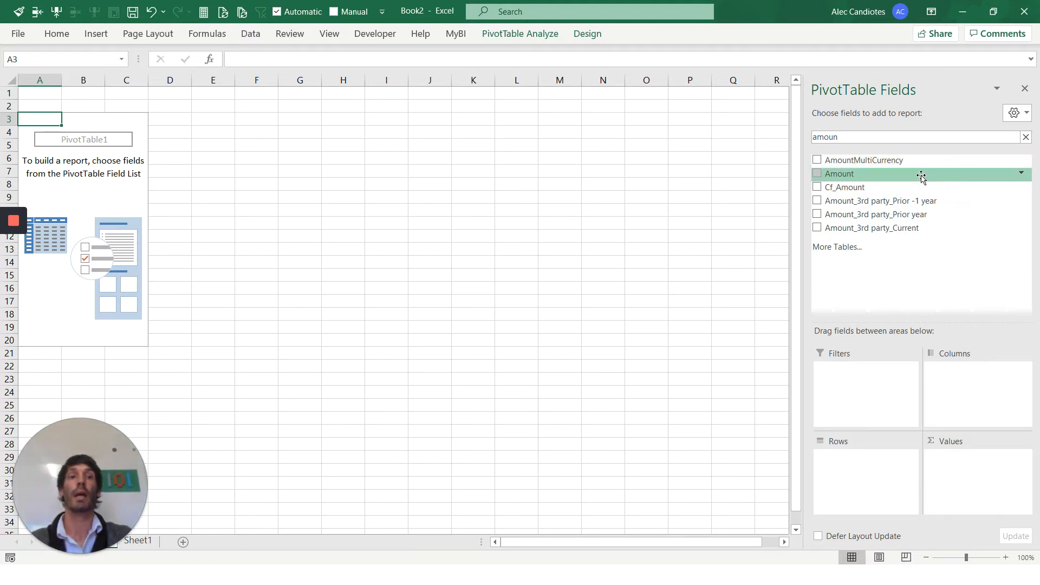
pyautogui.moveTo(919, 175); pyautogui.dragTo(994, 474)
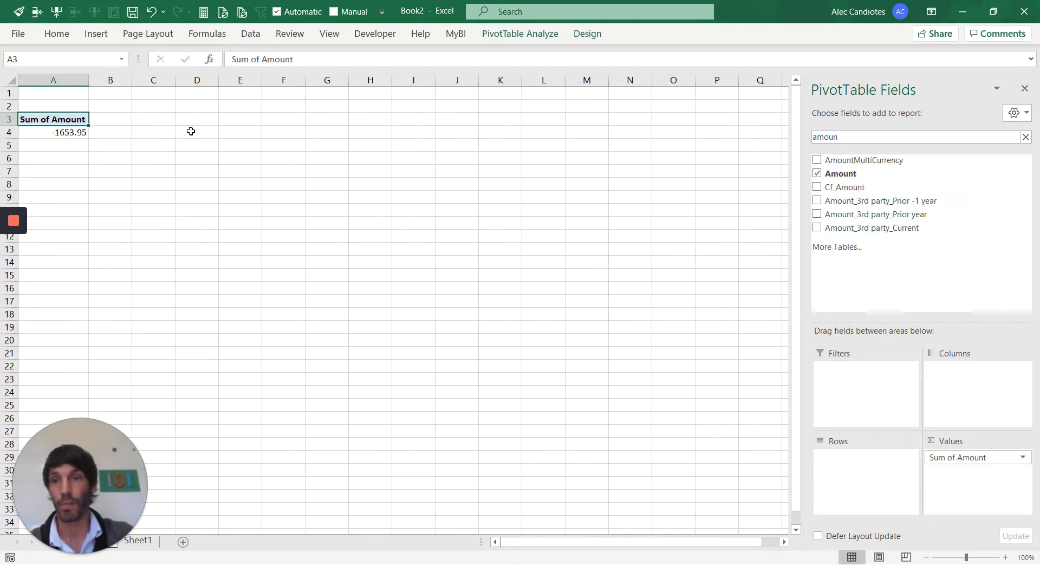
# - Format the Sum of Amount values as Number with two decimal places and a thousands separator
pyautogui.click(1022, 459)
pyautogui.click(910, 442)
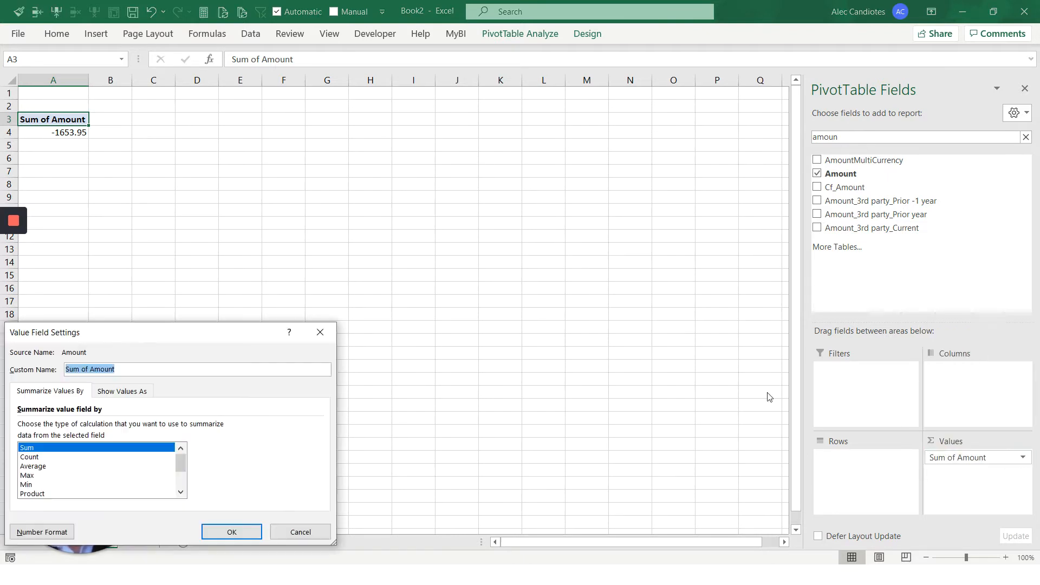
pyautogui.click(45, 531)
pyautogui.click(57, 302)
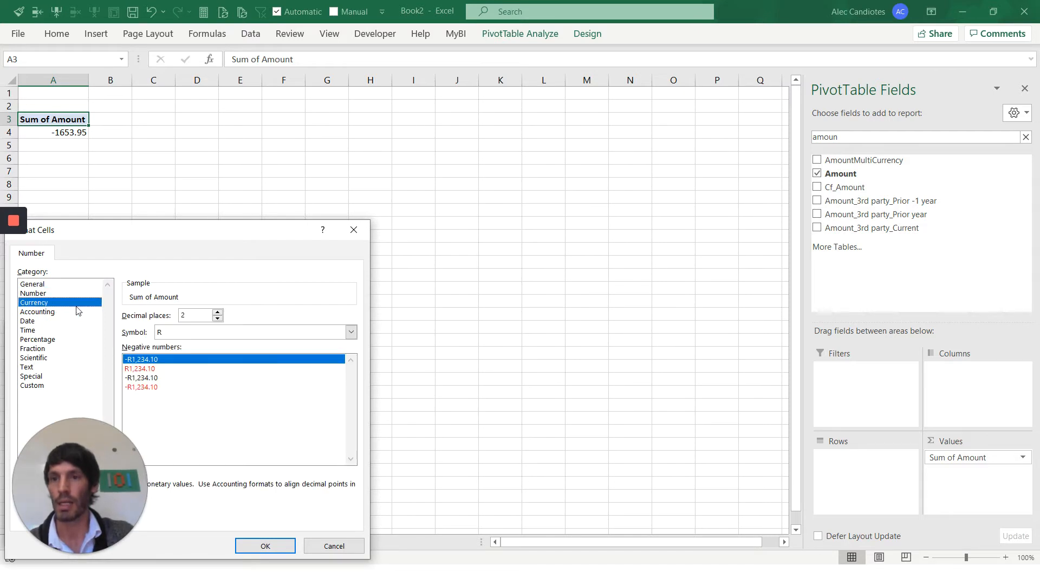
pyautogui.click(38, 294)
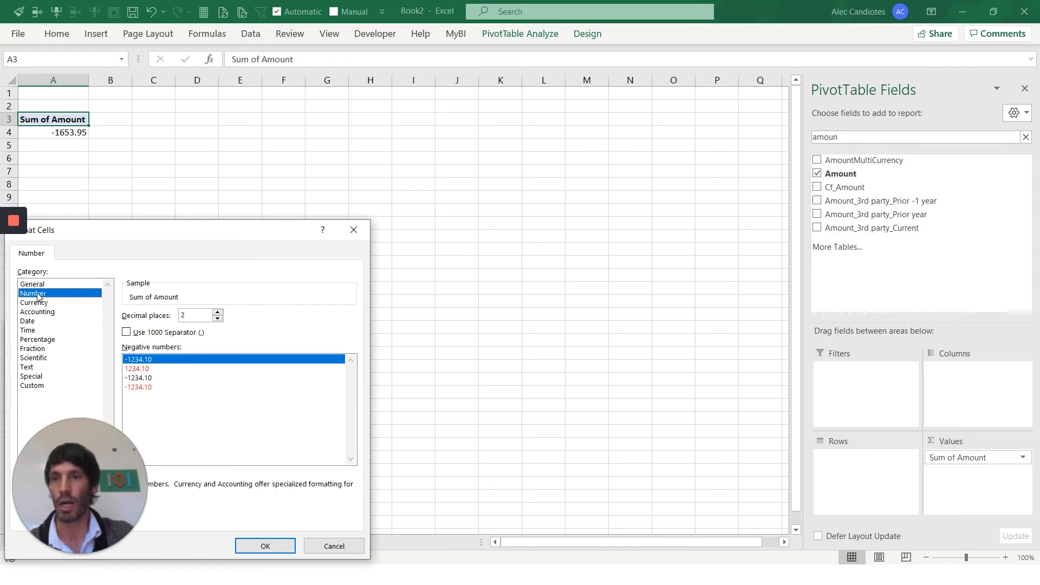
pyautogui.click(128, 334)
pyautogui.click(264, 545)
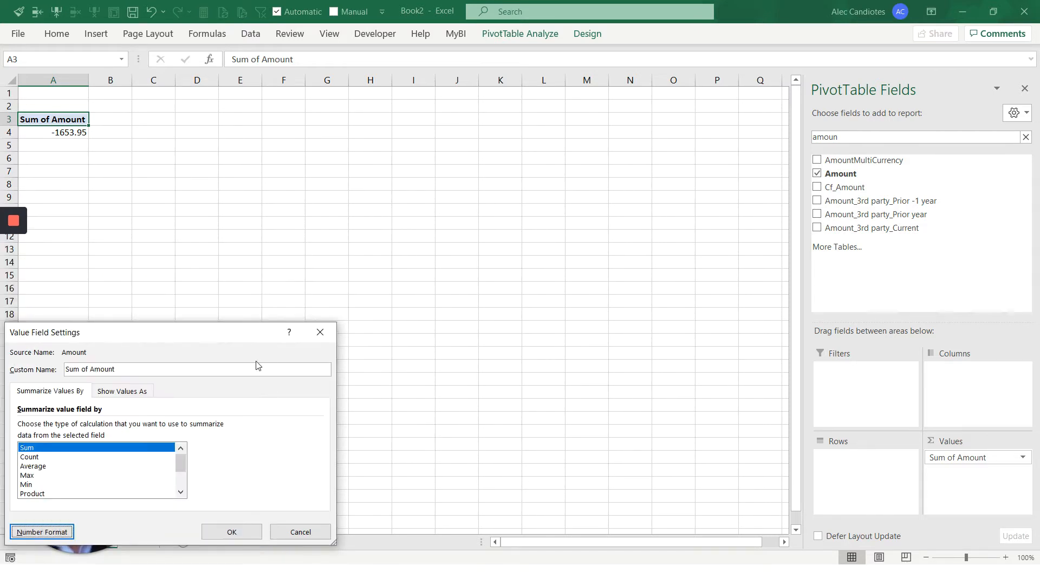
pyautogui.click(233, 531)
pyautogui.click(73, 132)
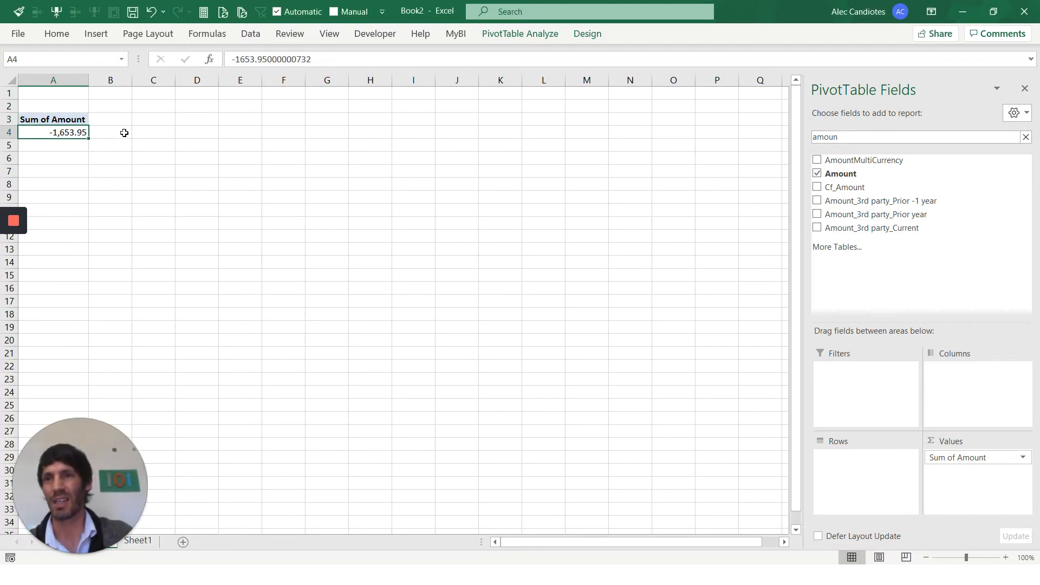
# - Add the FY - Year field as PivotTable columns and check which financial years do not balance
pyautogui.doubleClick(873, 139)
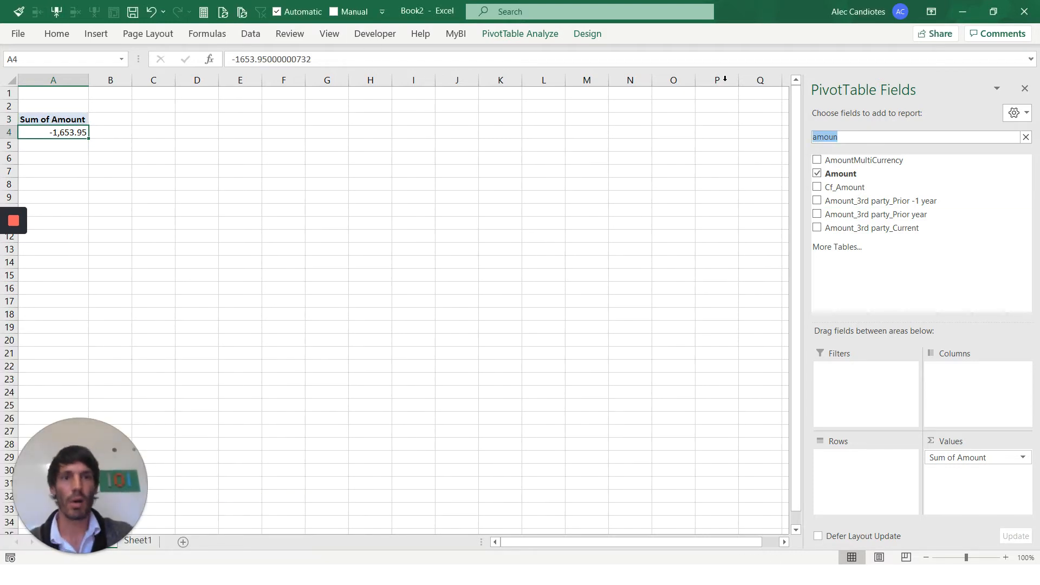
pyautogui.write('fy')
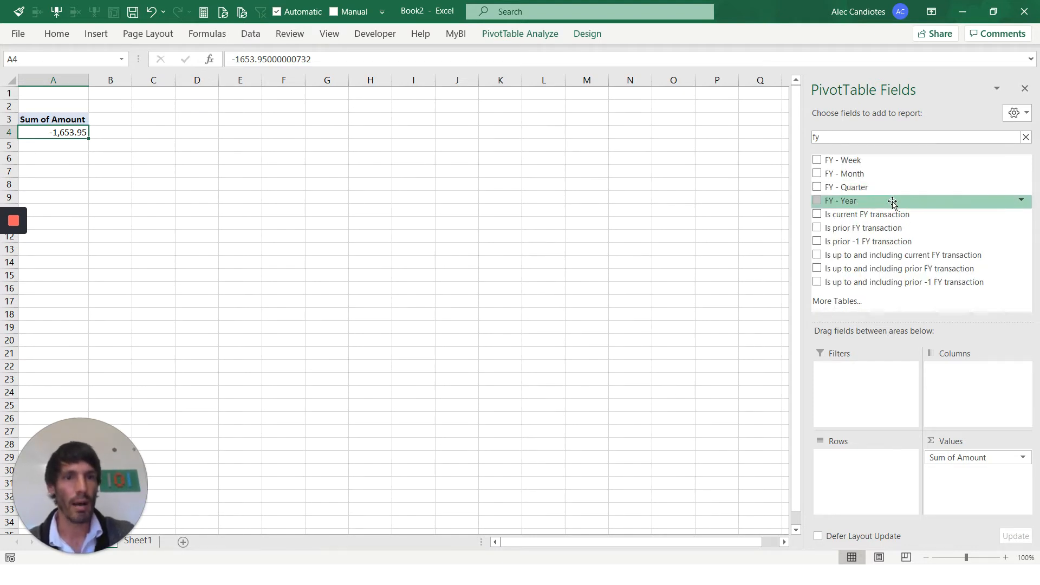
pyautogui.moveTo(893, 200)
pyautogui.mouseDown()
pyautogui.moveTo(988, 503)
pyautogui.moveTo(988, 397)
pyautogui.mouseUp()
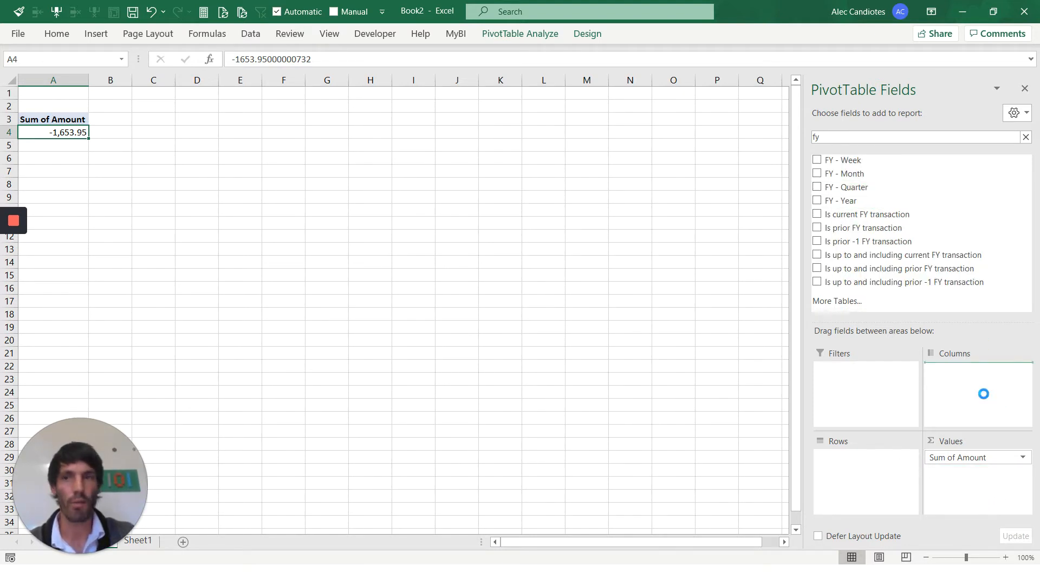
pyautogui.click(278, 143)
pyautogui.click(276, 133)
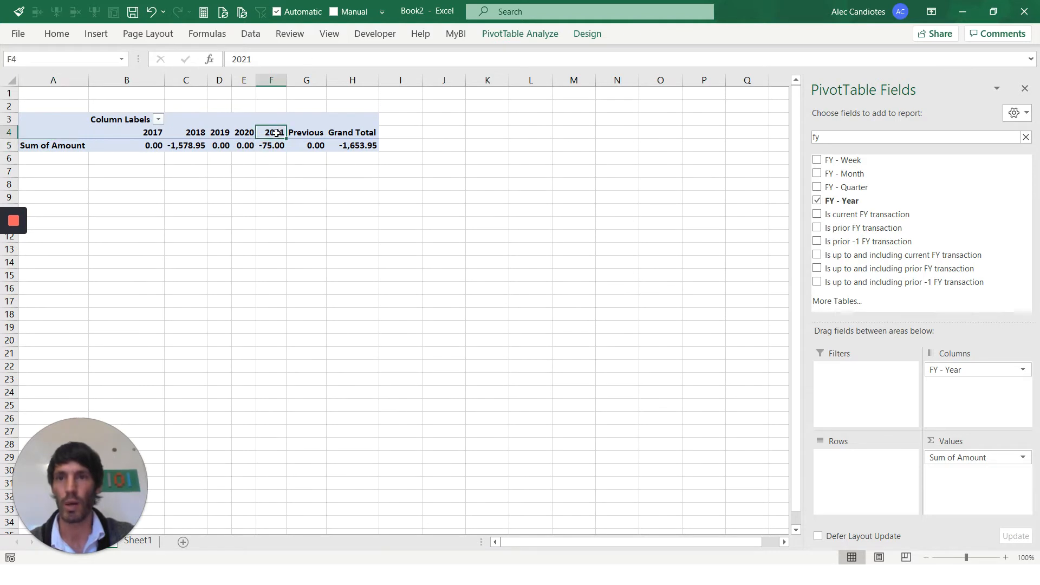
pyautogui.click(184, 146)
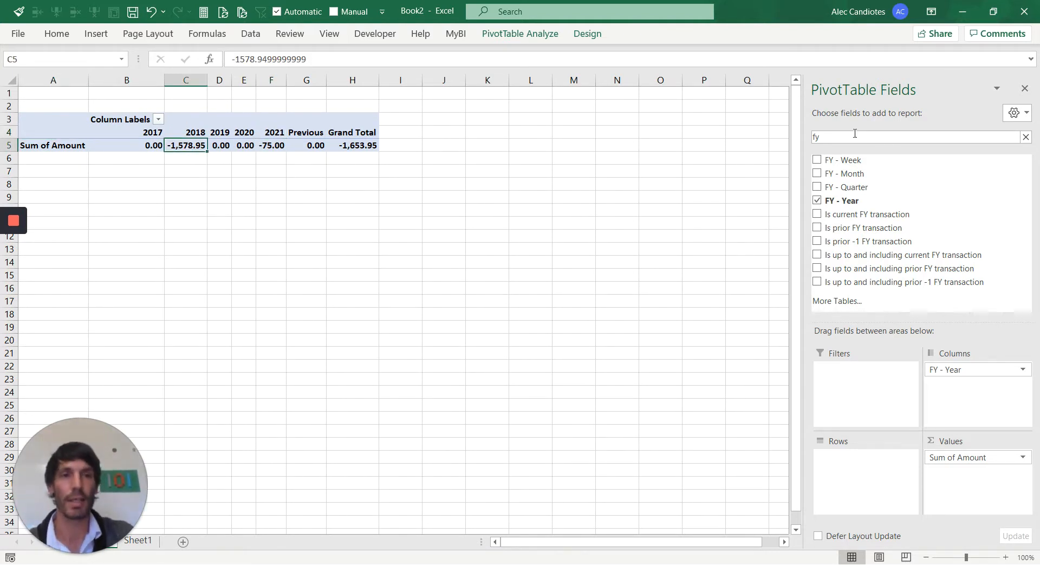
# - Add the Business Name field as PivotTable rows and check each company's out-of-balance amounts by year
pyautogui.moveTo(855, 134); pyautogui.dragTo(723, 130)
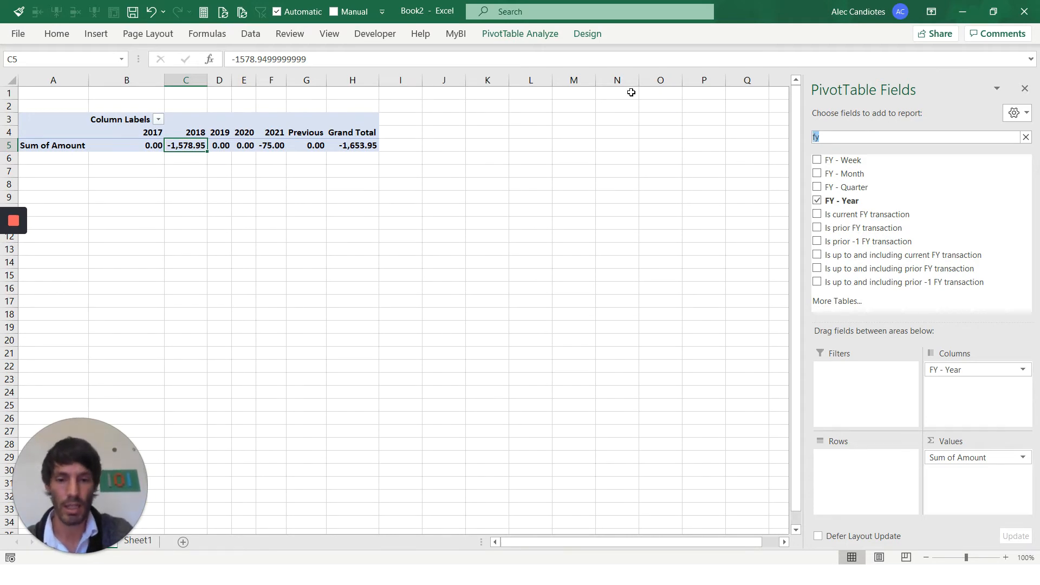
pyautogui.write('busin')
pyautogui.moveTo(922, 165); pyautogui.dragTo(887, 474)
pyautogui.click(60, 147)
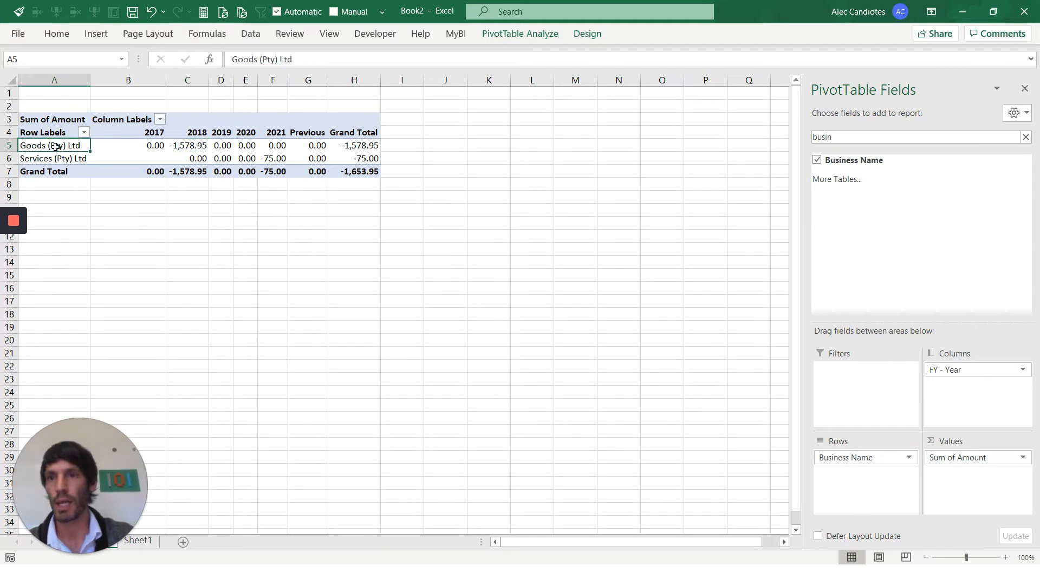
pyautogui.click(174, 143)
pyautogui.click(71, 158)
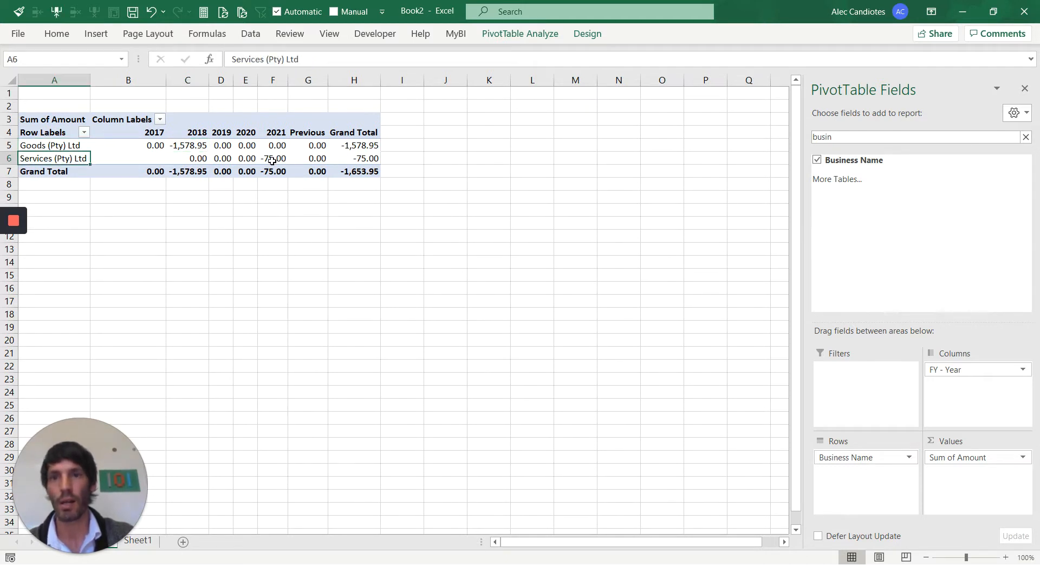
pyautogui.click(272, 160)
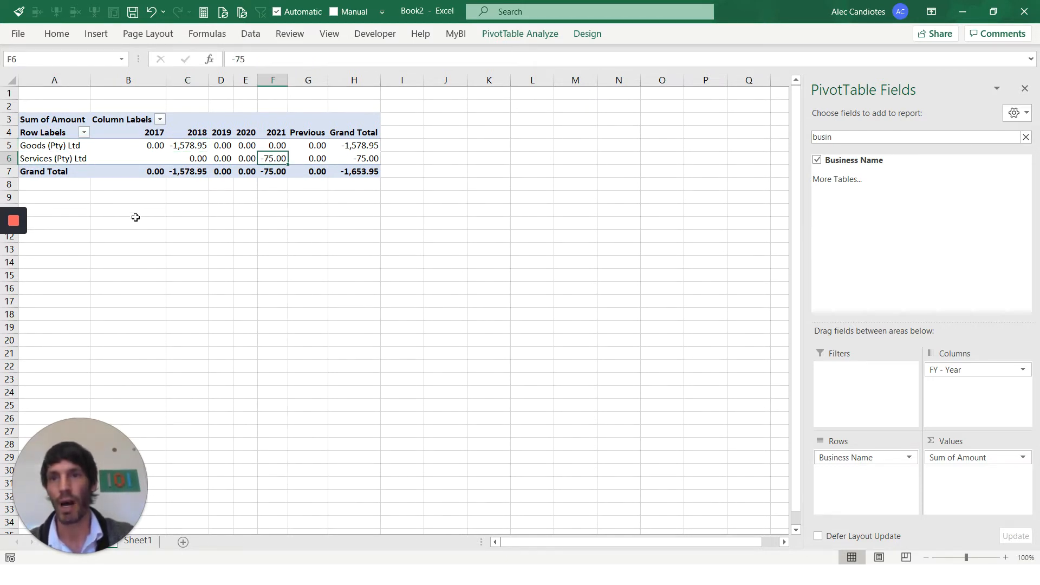
pyautogui.click(195, 148)
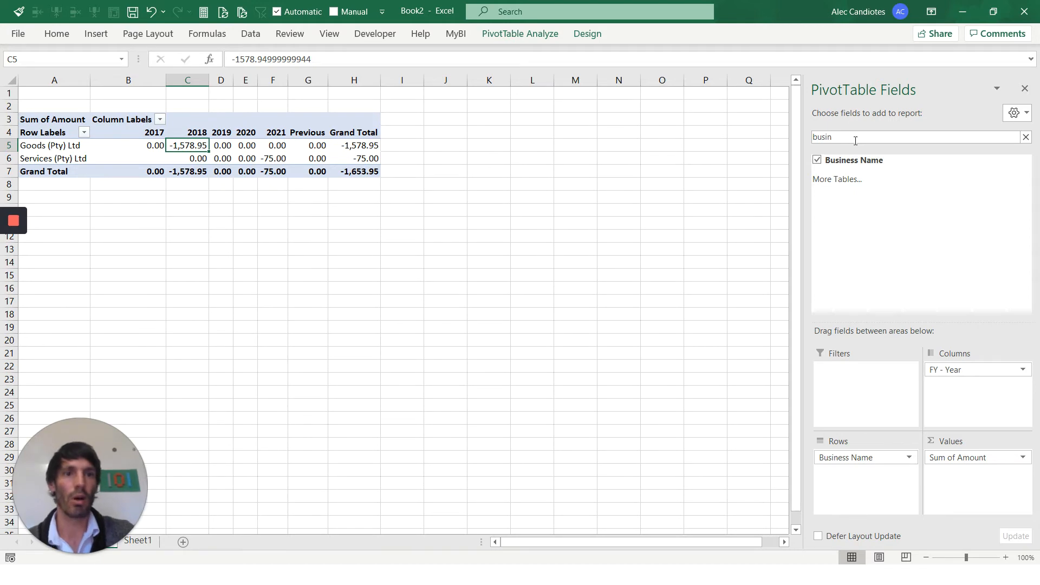
# - Add the TransactionID field to the PivotTable rows beneath Business Name and review the breakdown
pyautogui.hotkey('ctrl', 'a')
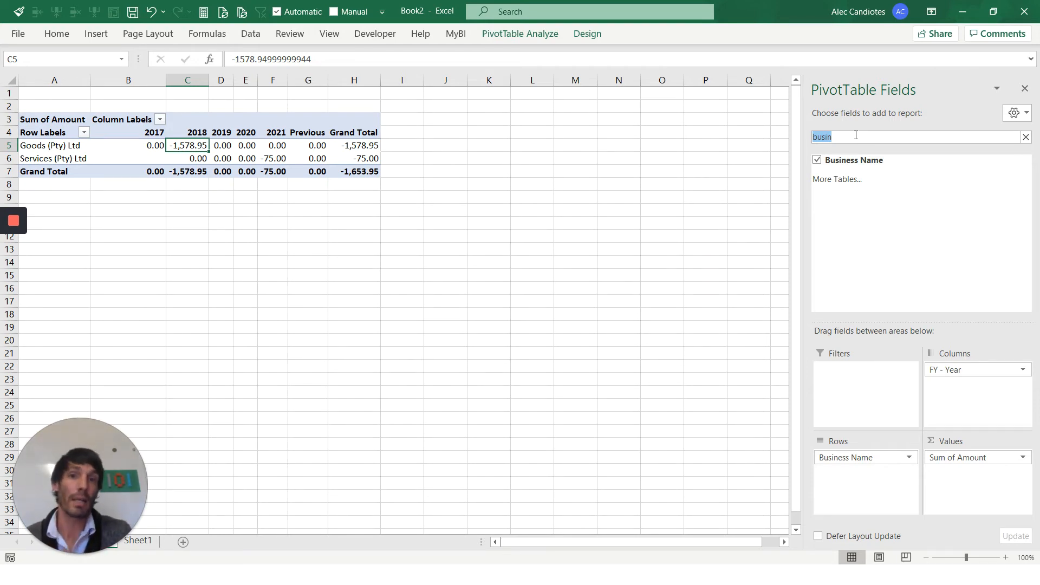
pyautogui.write('trab')
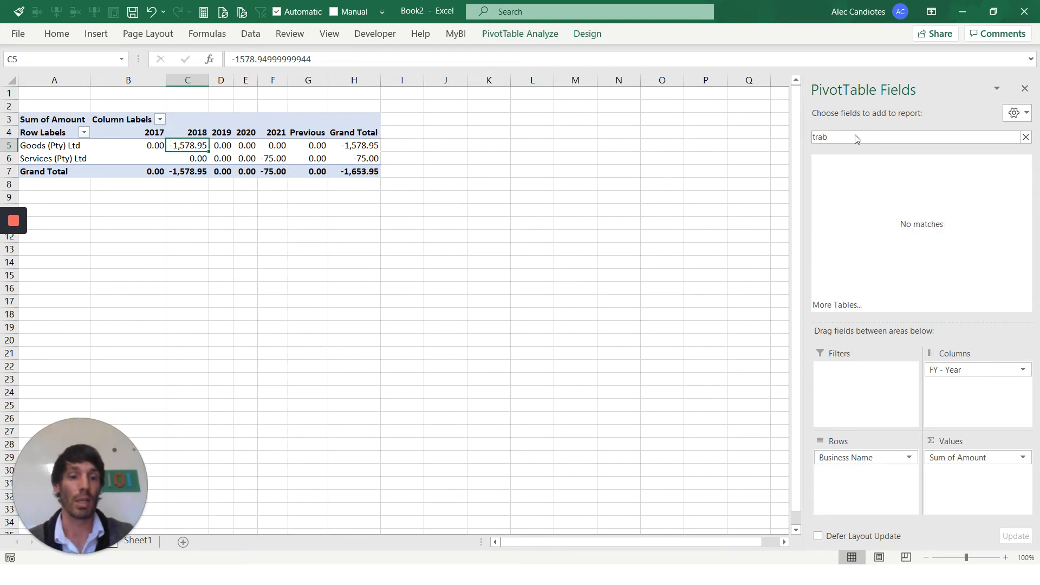
pyautogui.press('BackSpace')
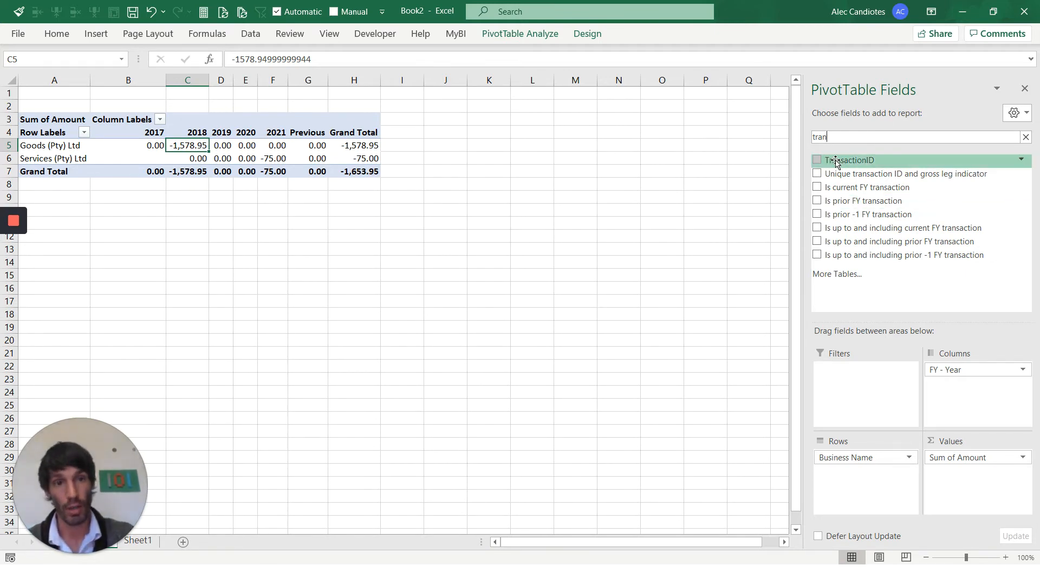
pyautogui.moveTo(853, 165); pyautogui.dragTo(868, 477)
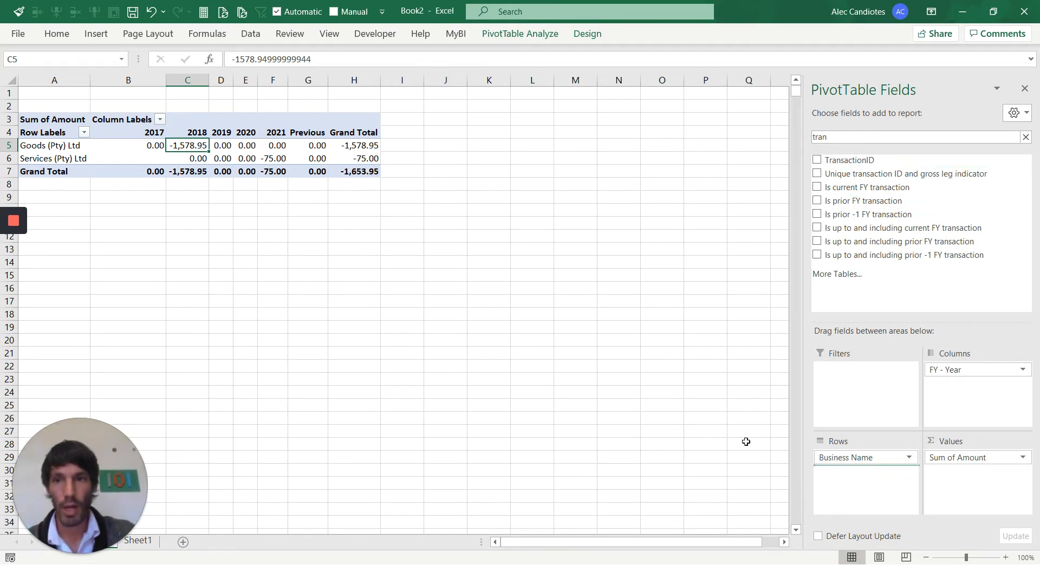
pyautogui.click(48, 175)
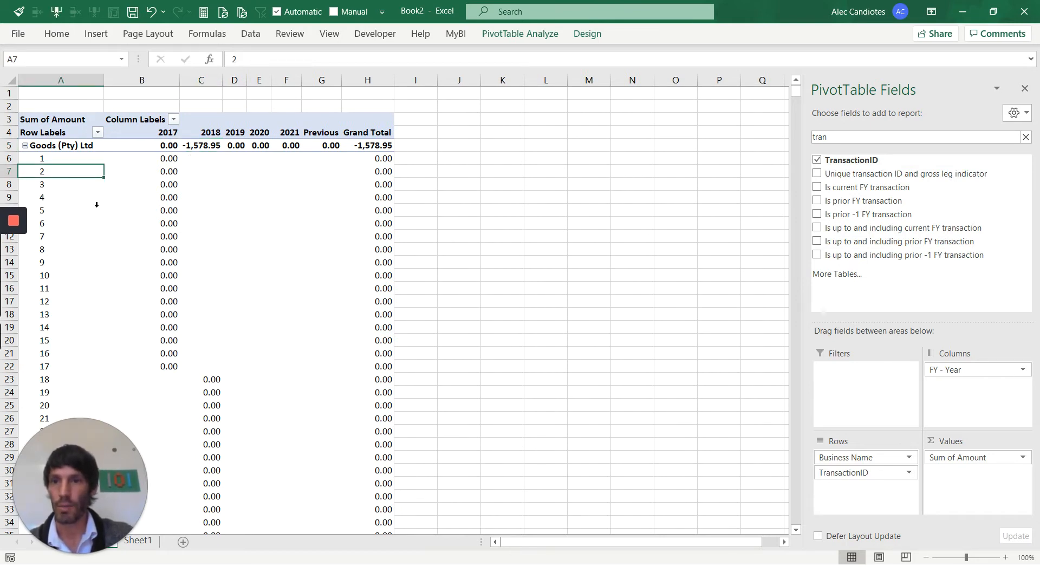
pyautogui.click(228, 146)
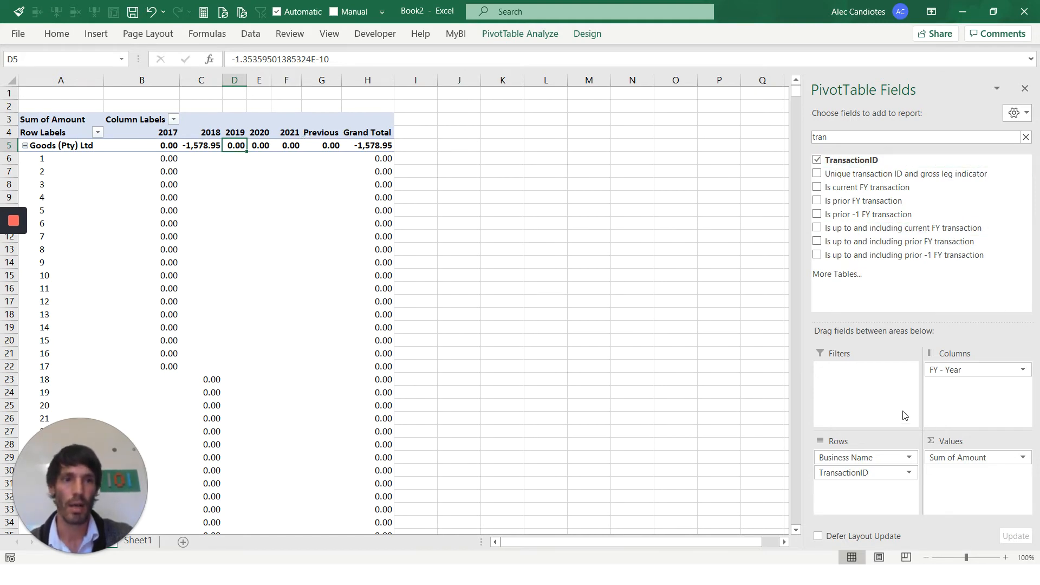
# - Find the FY - Year field, filter it to 2018 and 2021 only, and check the Goods (Pty) Ltd amounts
pyautogui.doubleClick(894, 136)
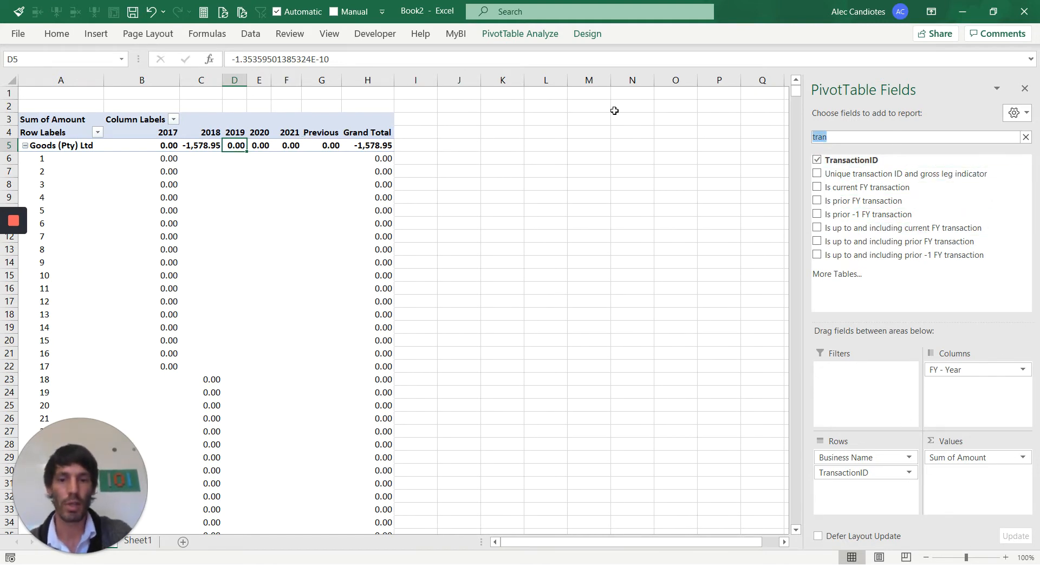
pyautogui.write('fy')
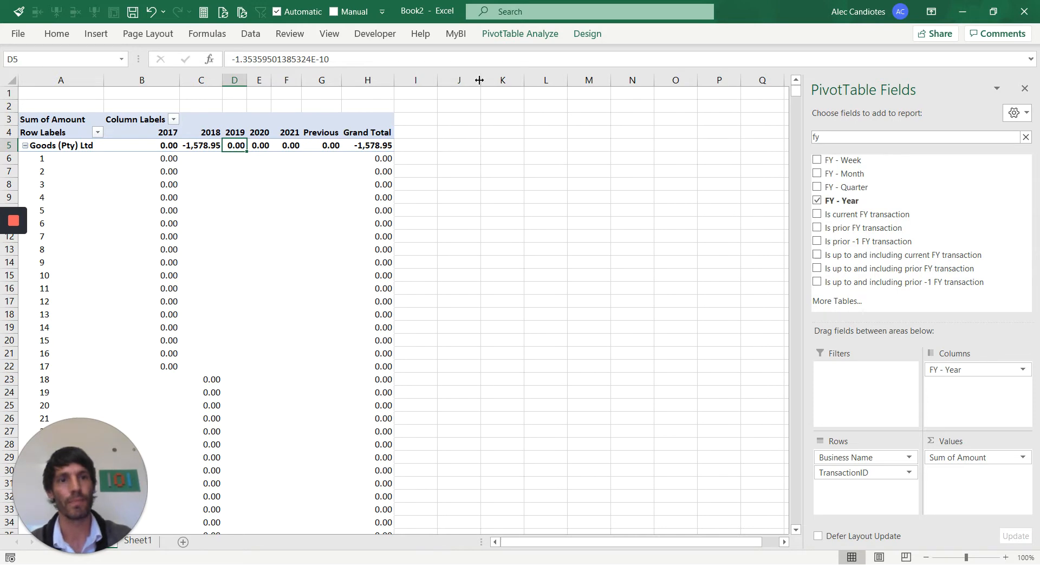
pyautogui.click(1024, 200)
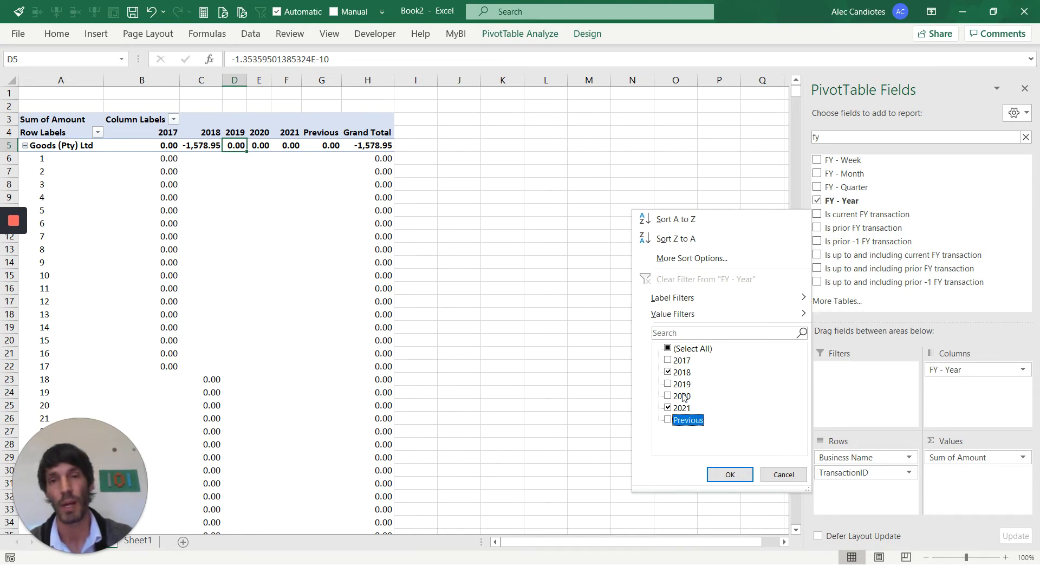
pyautogui.click(729, 475)
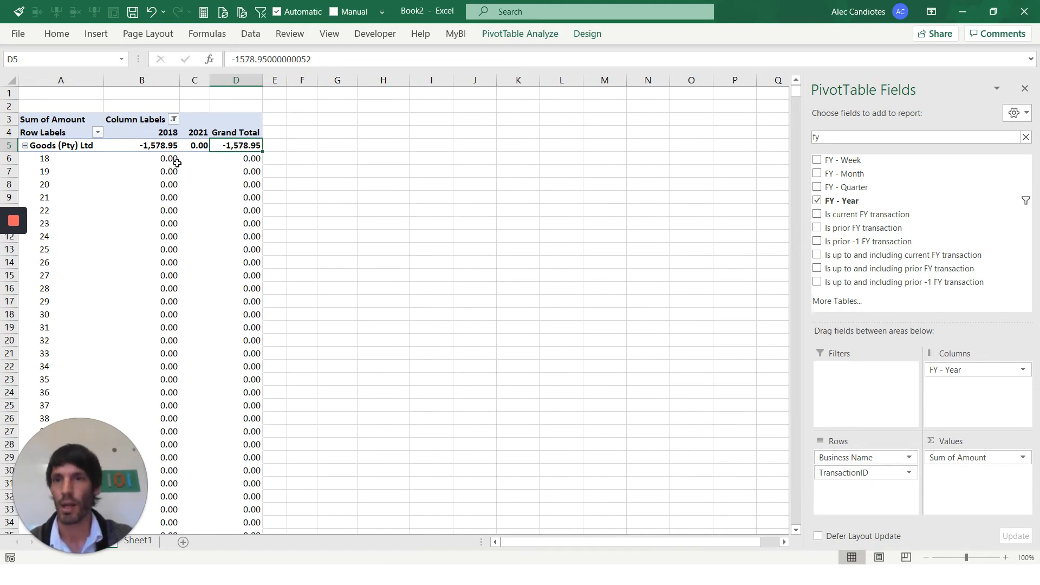
pyautogui.click(158, 146)
pyautogui.click(200, 149)
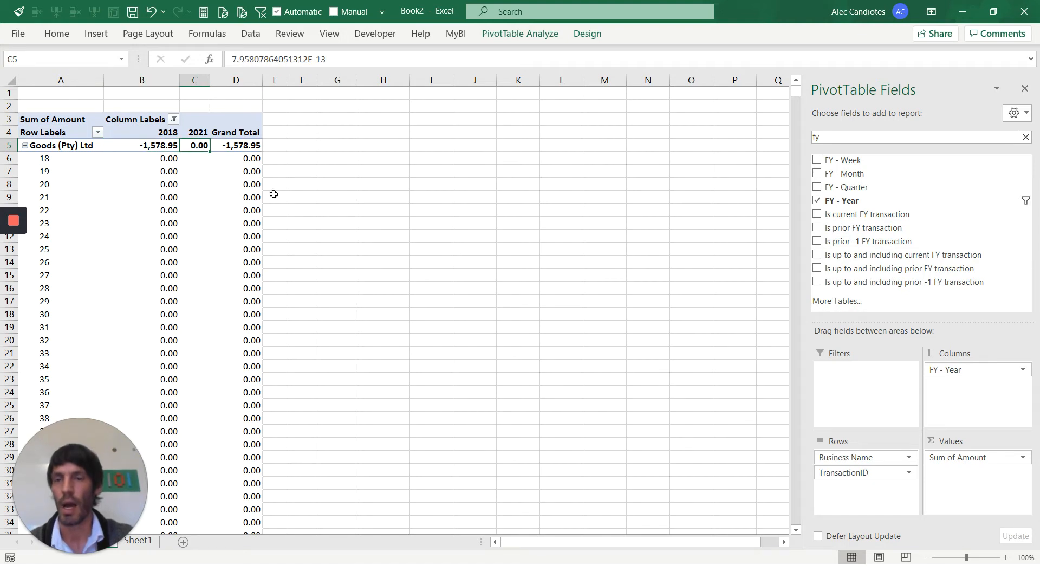
pyautogui.scroll(-3, 270, 195)
pyautogui.scroll(3, 216, 175)
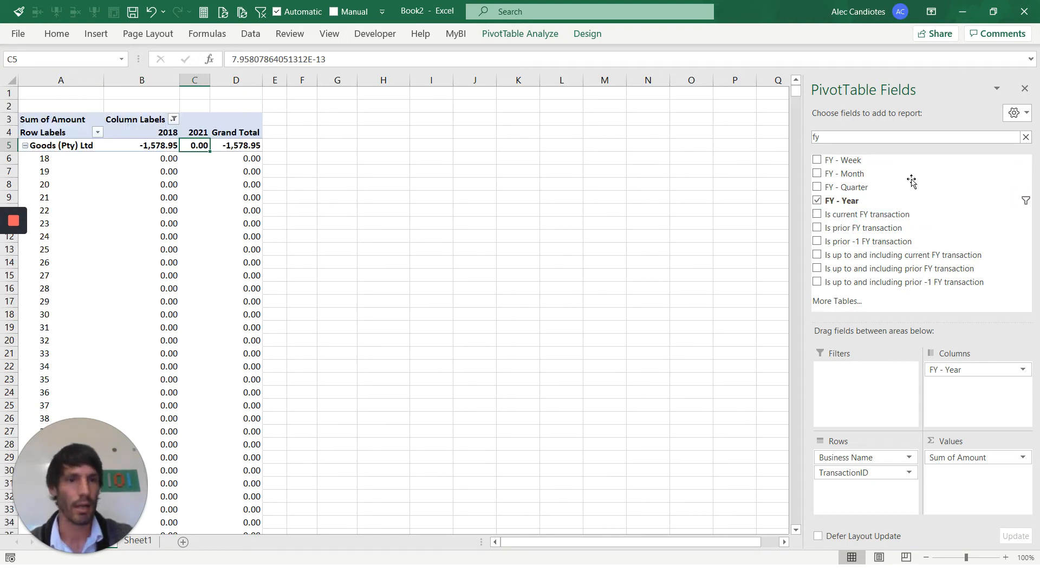
# - Include 2020 in the FY - Year filter alongside 2018 and 2021
pyautogui.click(1025, 202)
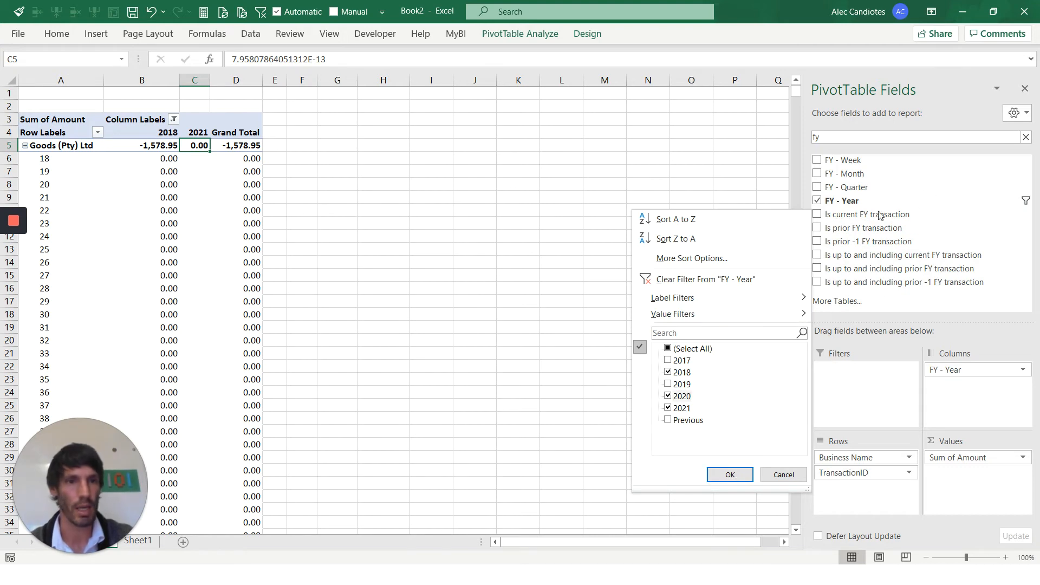
pyautogui.click(731, 475)
pyautogui.click(244, 157)
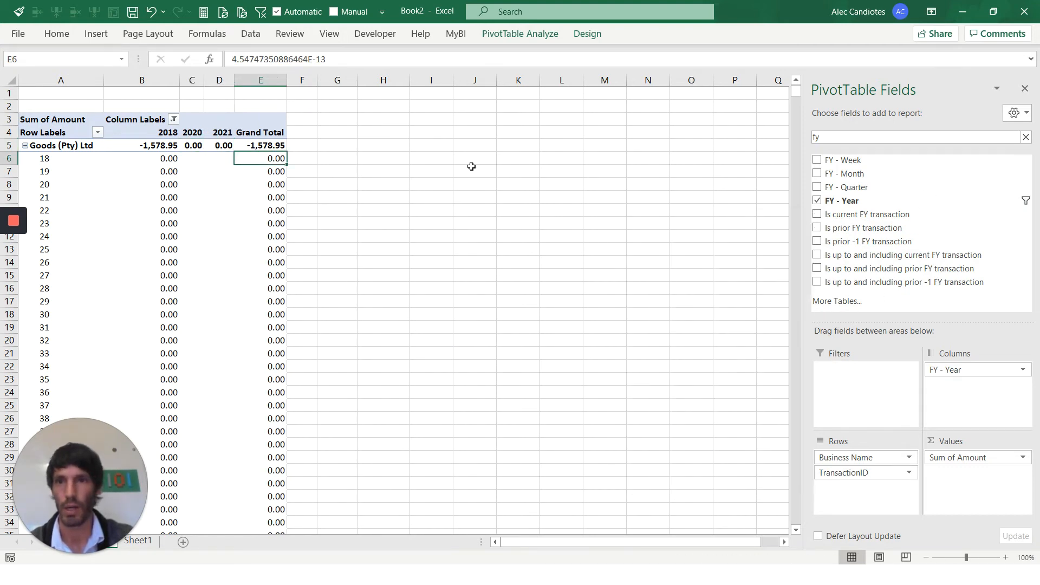
# - Restore all years in the FY - Year filter and check the Goods (Pty) Ltd amounts per year
pyautogui.click(1021, 202)
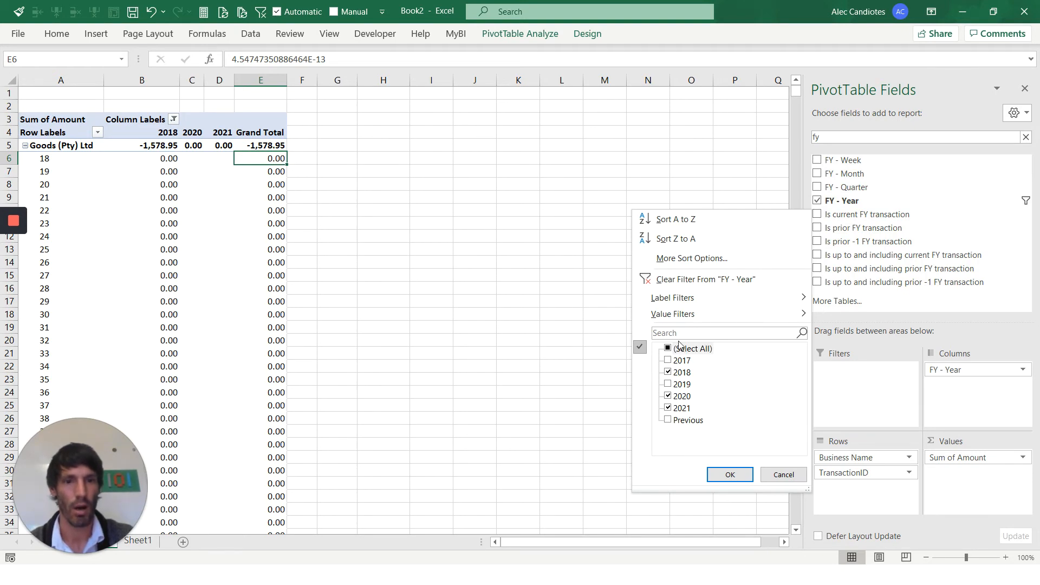
pyautogui.click(730, 475)
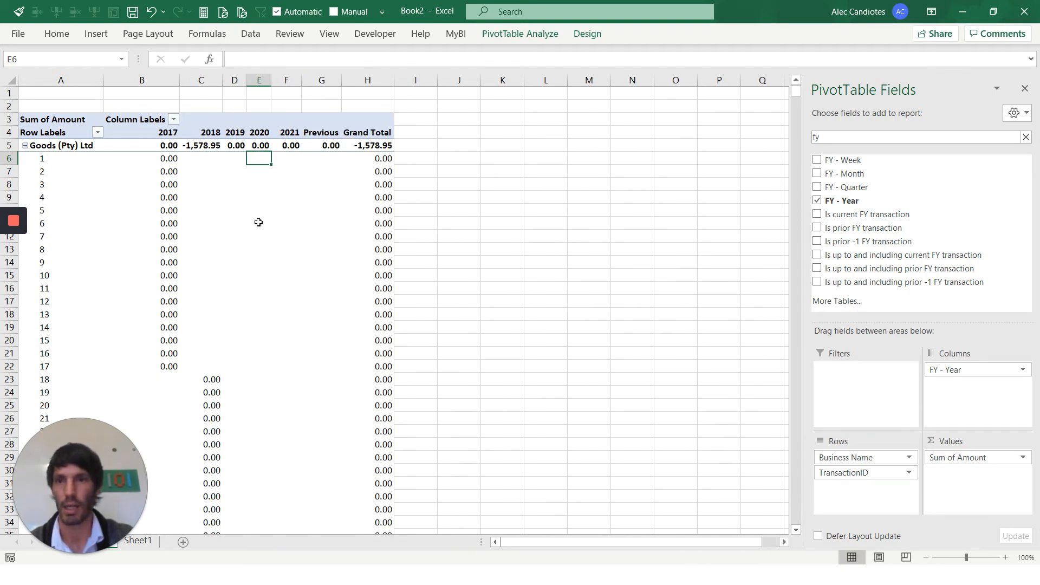
pyautogui.click(293, 135)
pyautogui.click(365, 183)
pyautogui.click(243, 170)
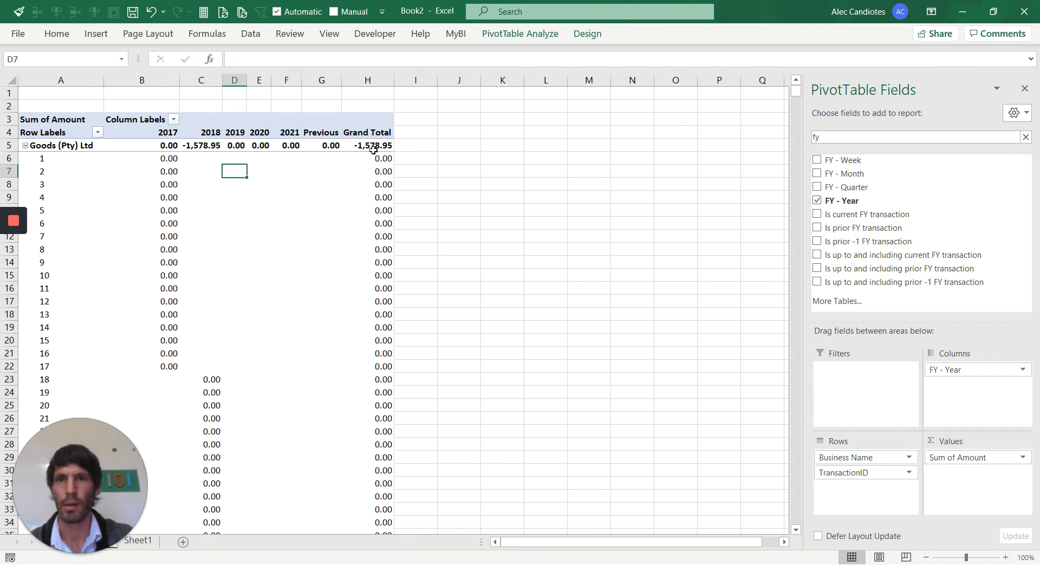
pyautogui.click(372, 148)
pyautogui.click(380, 179)
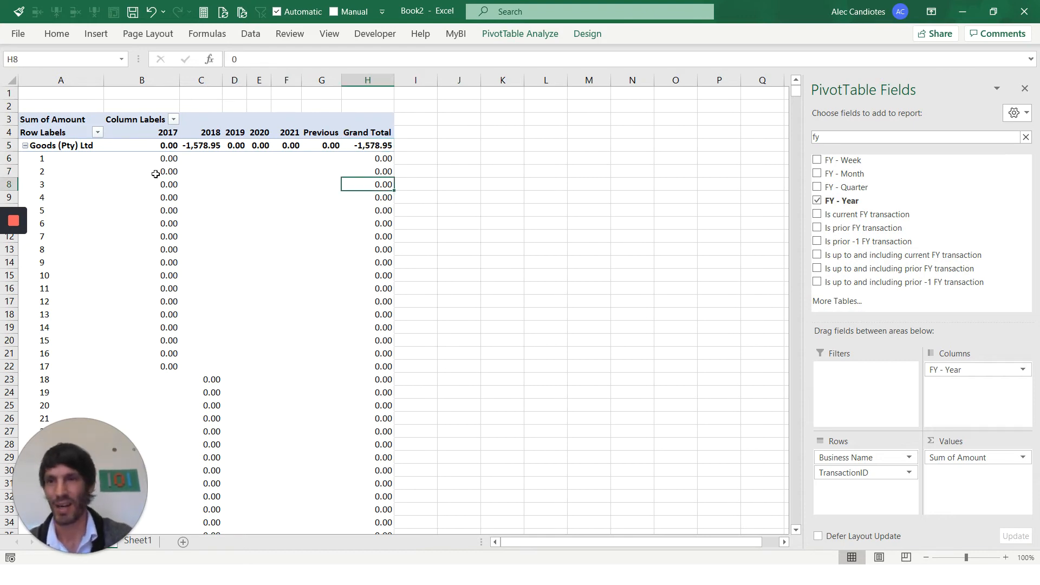
# - Collapse the Goods (Pty) Ltd and Services (Pty) Ltd groups and compare their totals by financial year
pyautogui.click(24, 146)
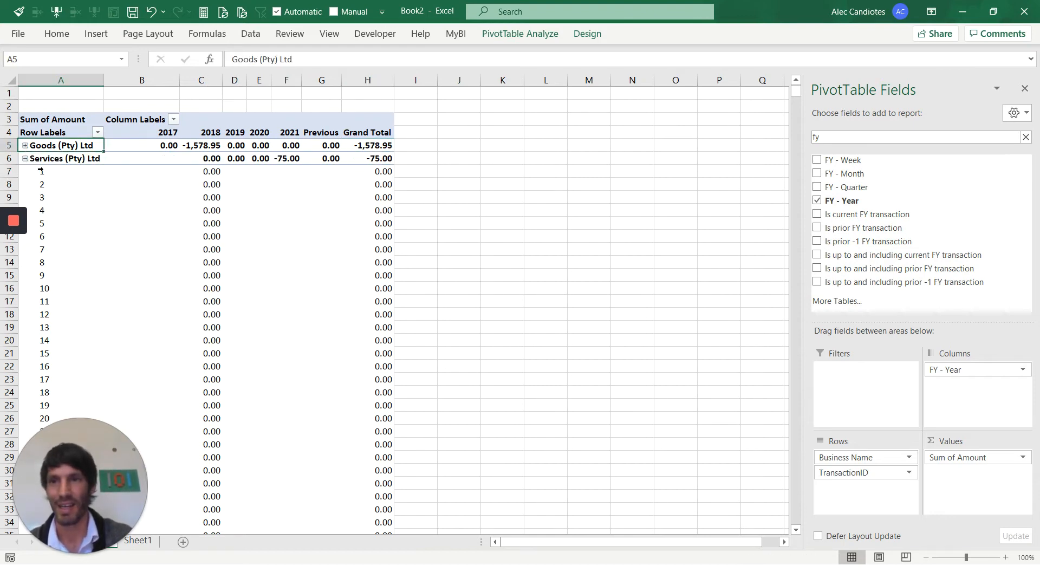
pyautogui.click(279, 160)
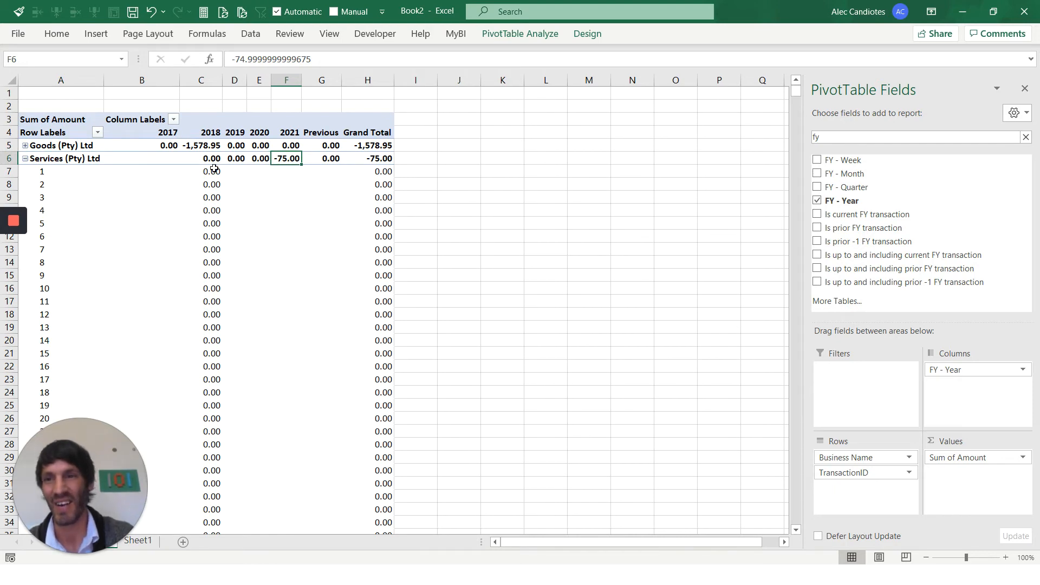
pyautogui.click(25, 158)
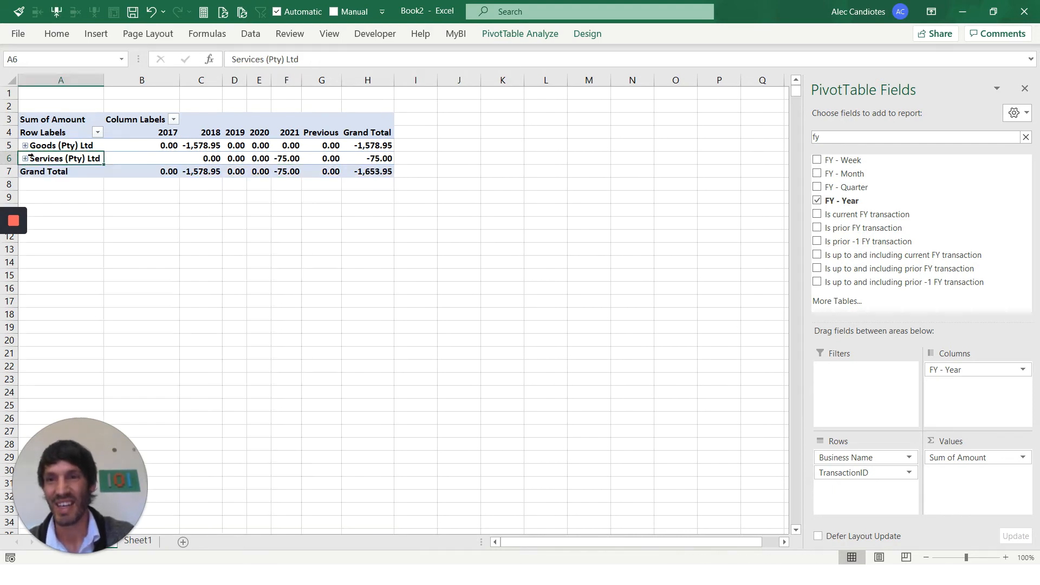
pyautogui.click(326, 172)
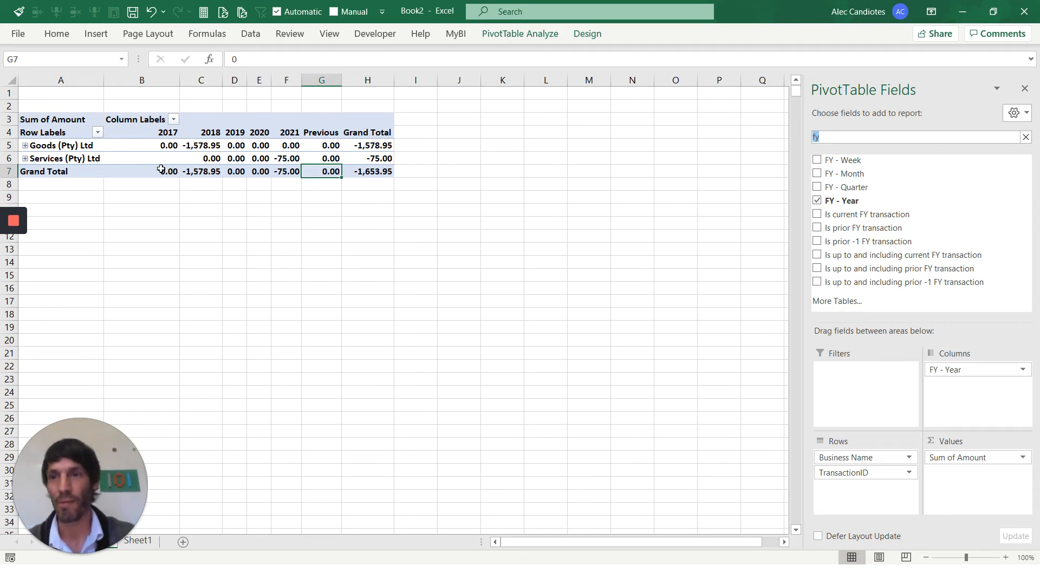
pyautogui.moveTo(158, 171)
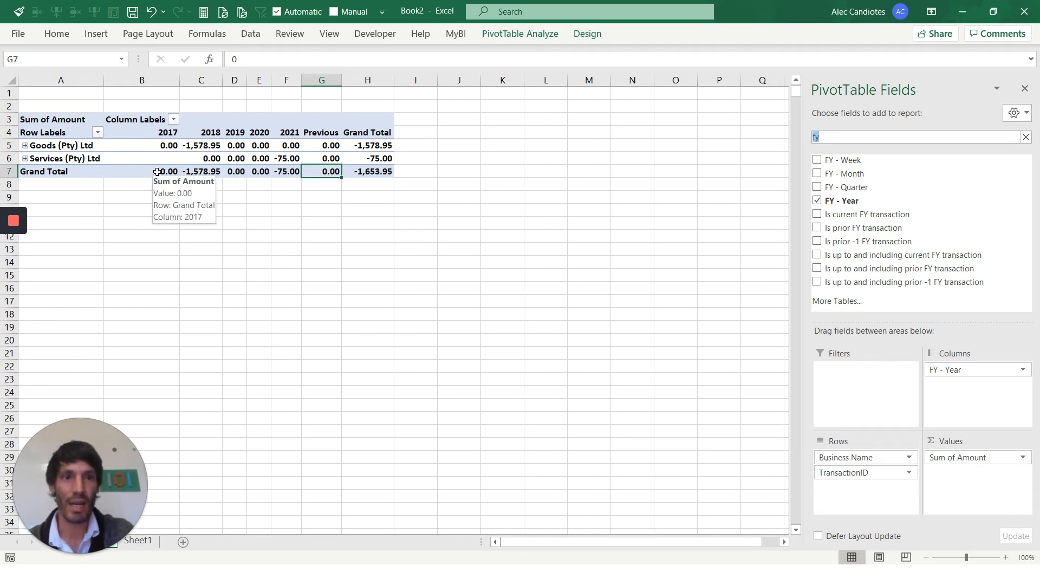
# - Exclude 2017, 2019, 2020 and Previous from the FY - Year field so only 2018 and 2021 are included
pyautogui.click(1026, 200)
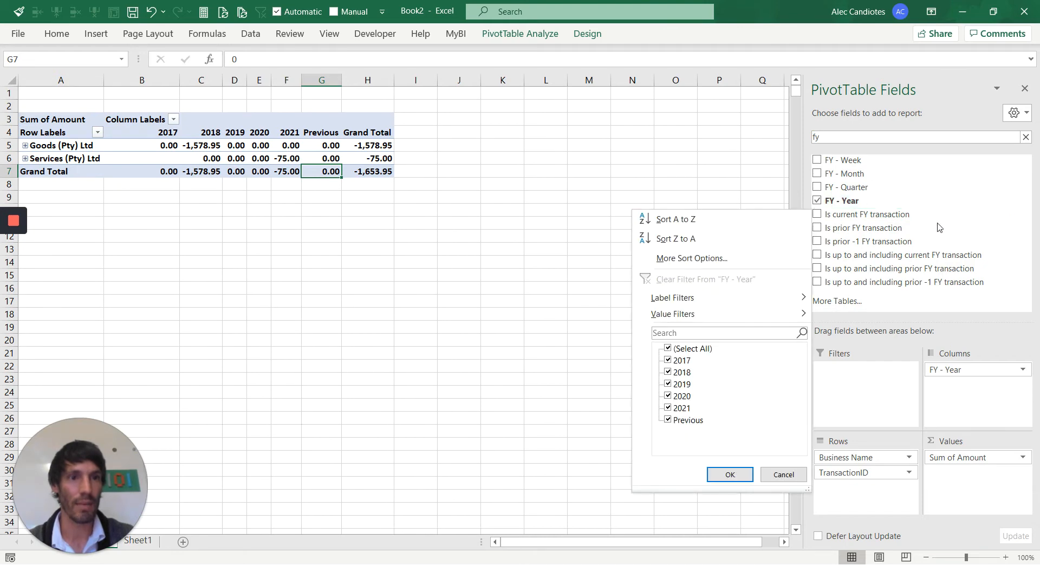
pyautogui.click(668, 360)
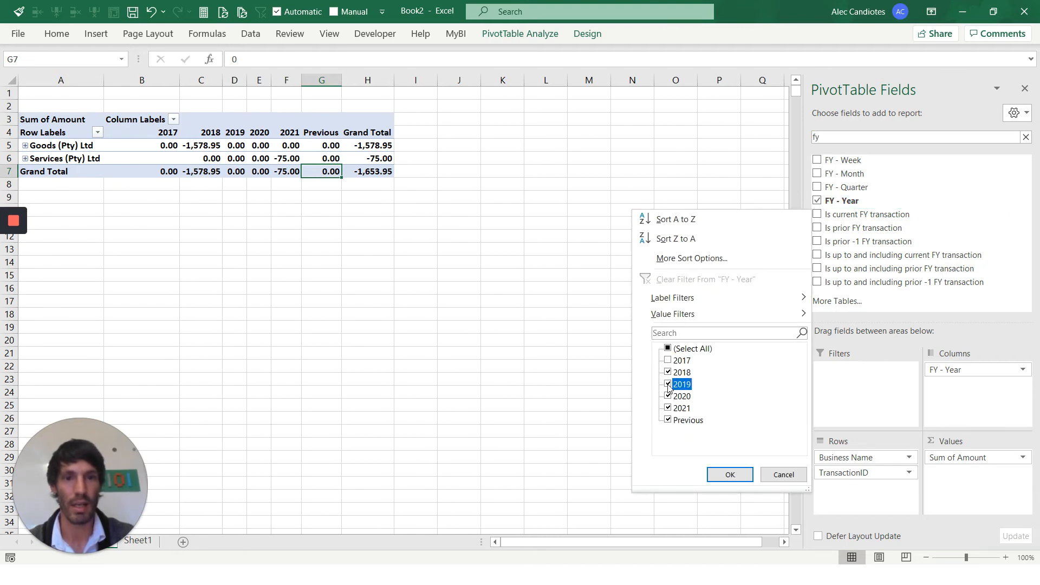
pyautogui.click(668, 421)
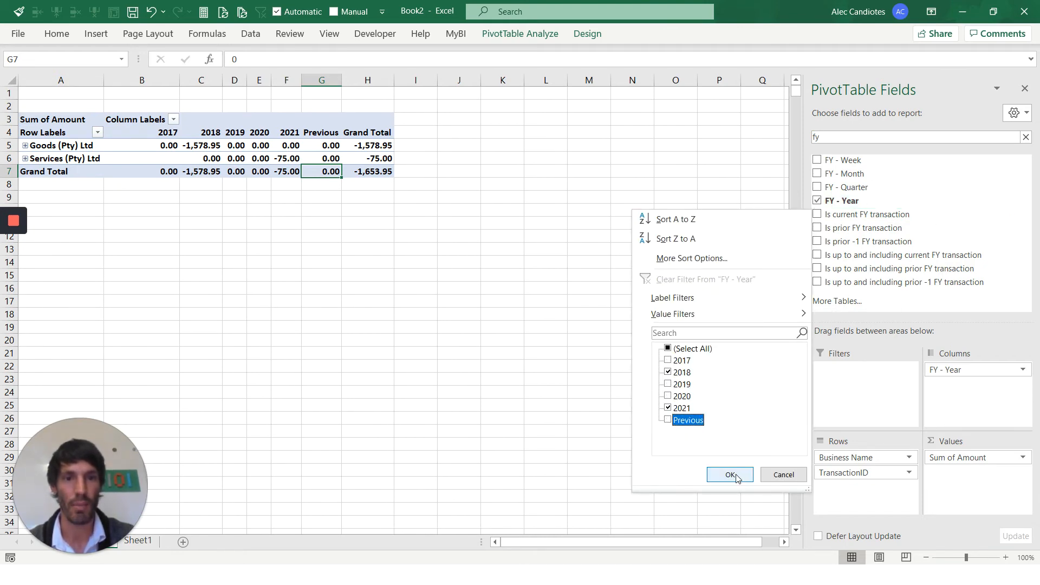
pyautogui.click(730, 475)
pyautogui.click(206, 160)
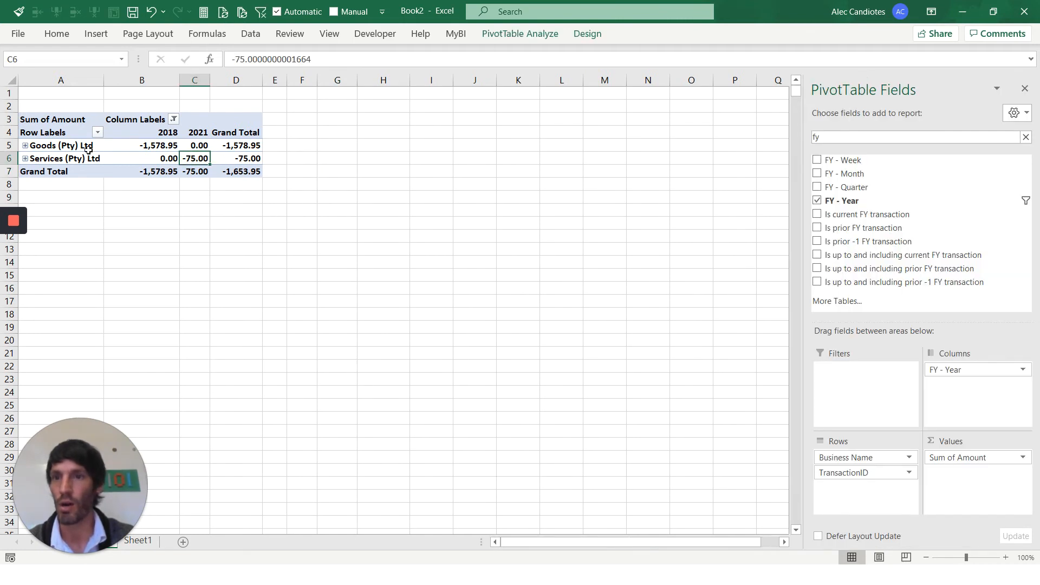
# - Expand Goods (Pty) Ltd and look through its 2018 transactions for one with a non-zero amount
pyautogui.click(25, 145)
pyautogui.click(150, 160)
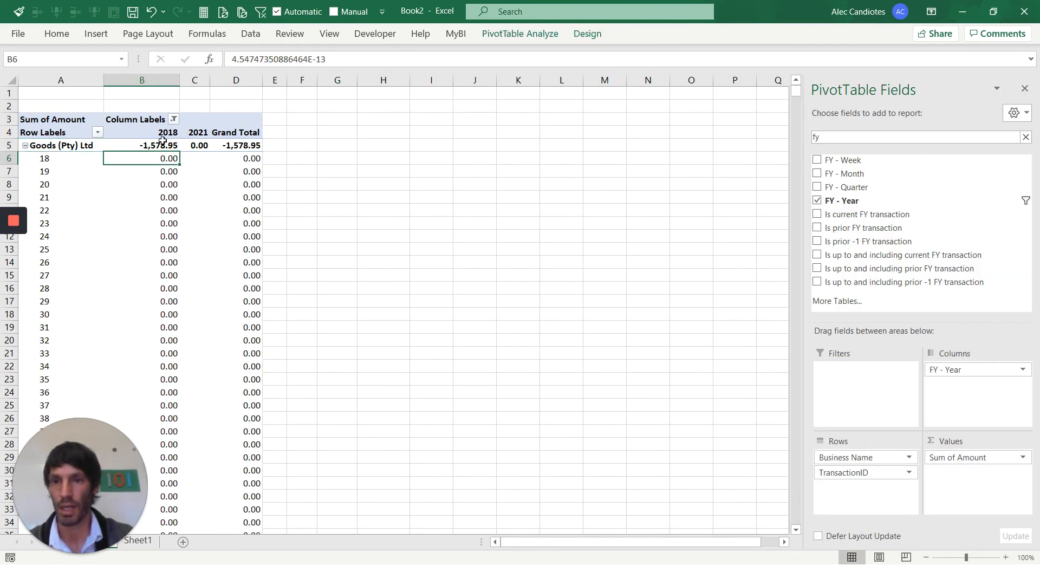
pyautogui.press('pagedown')
pyautogui.press('pagedown')
pyautogui.press('pagedown')
pyautogui.press('pagedown')
pyautogui.press('pagedown')
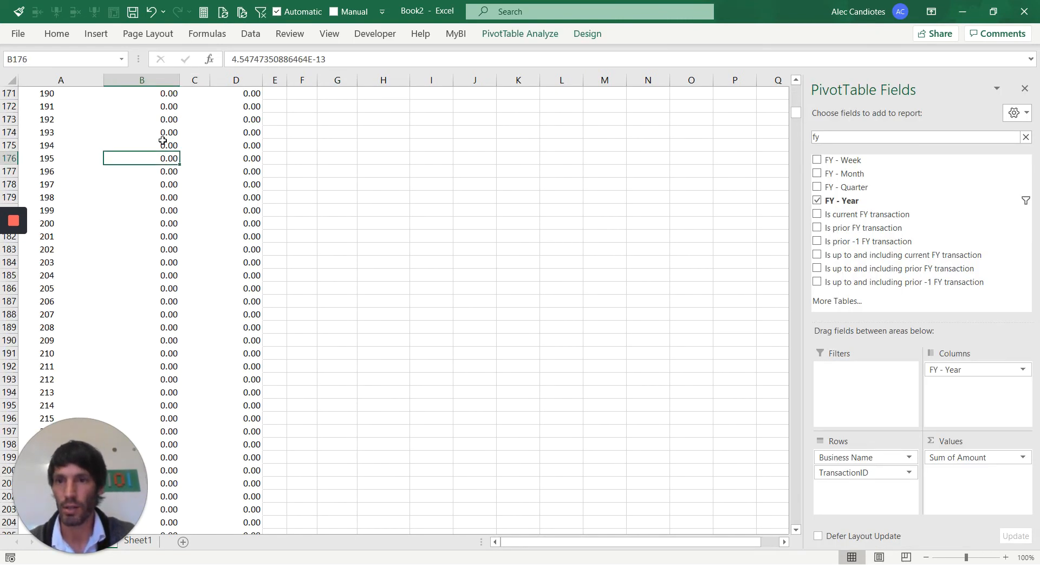
pyautogui.press('pageup')
pyautogui.press('pageup')
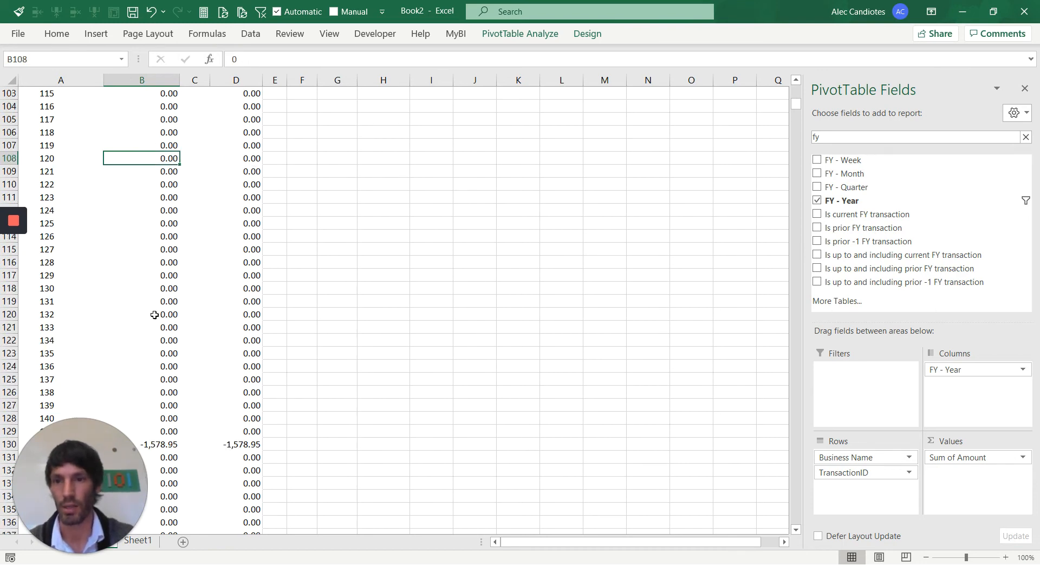
pyautogui.scroll(-4, 200, 397)
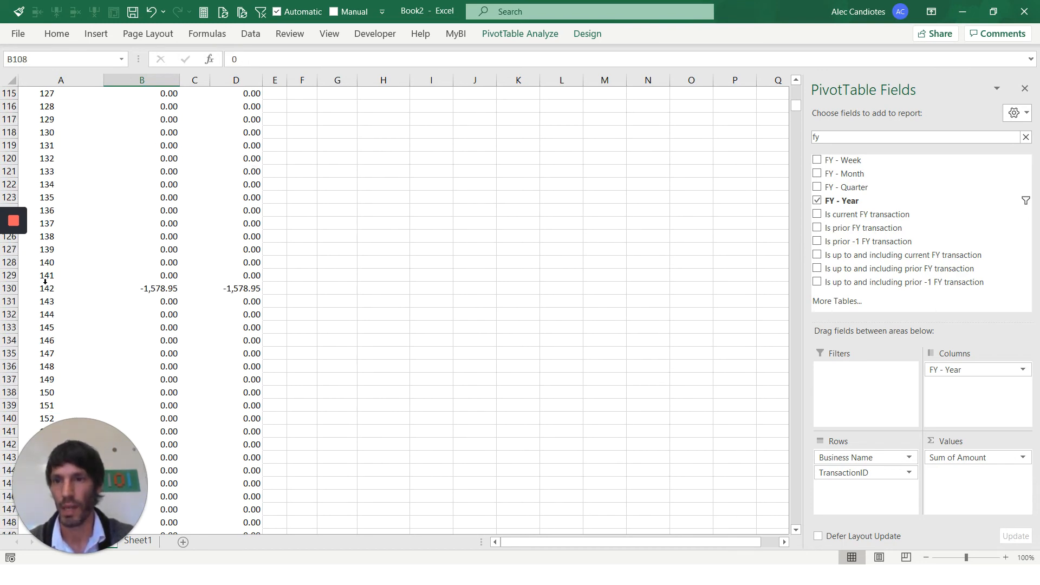
# - Drill down into the 2018 amount of transaction 142 to list its underlying entries on a new sheet
pyautogui.click(45, 287)
pyautogui.click(169, 290)
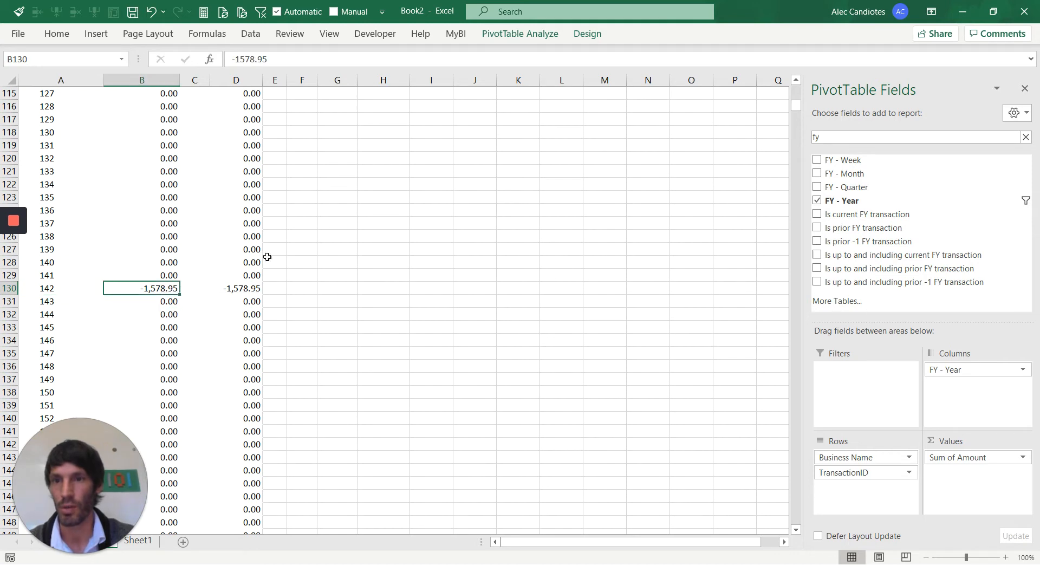
pyautogui.doubleClick(163, 287)
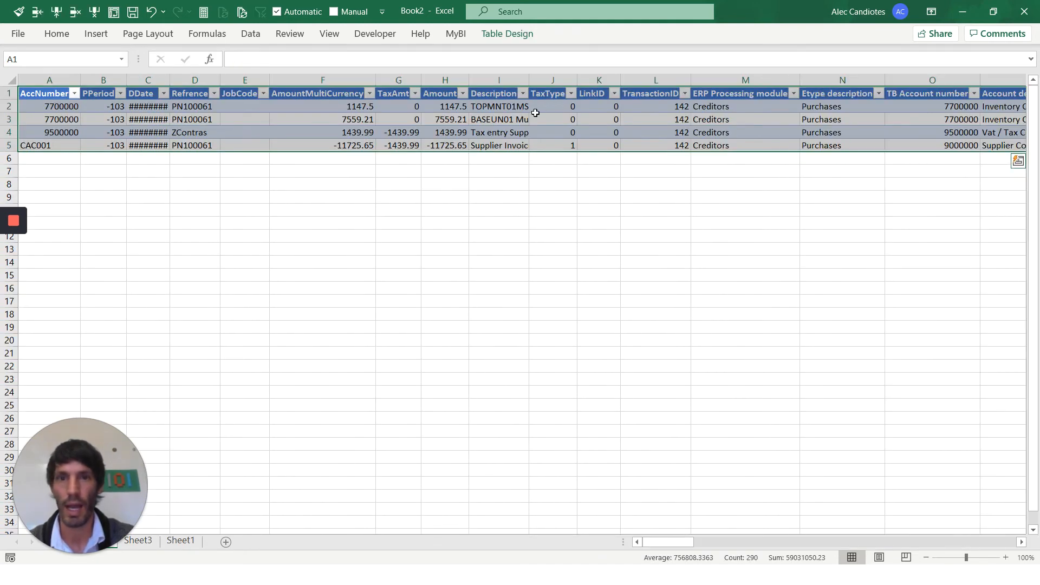
# - Autofit the Description column so the full text of each entry is readable
pyautogui.click(524, 110)
pyautogui.click(503, 128)
pyautogui.doubleClick(527, 76)
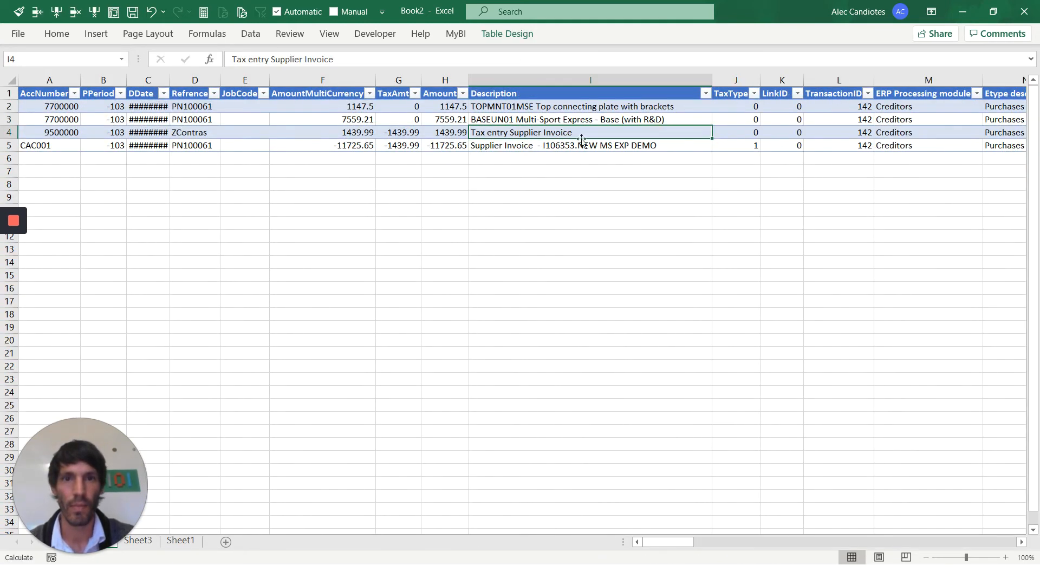
# - Check the sum of the transaction's four Amount entries and examine their Refrence, Description and TransactionID values
pyautogui.moveTo(449, 108); pyautogui.dragTo(460, 142)
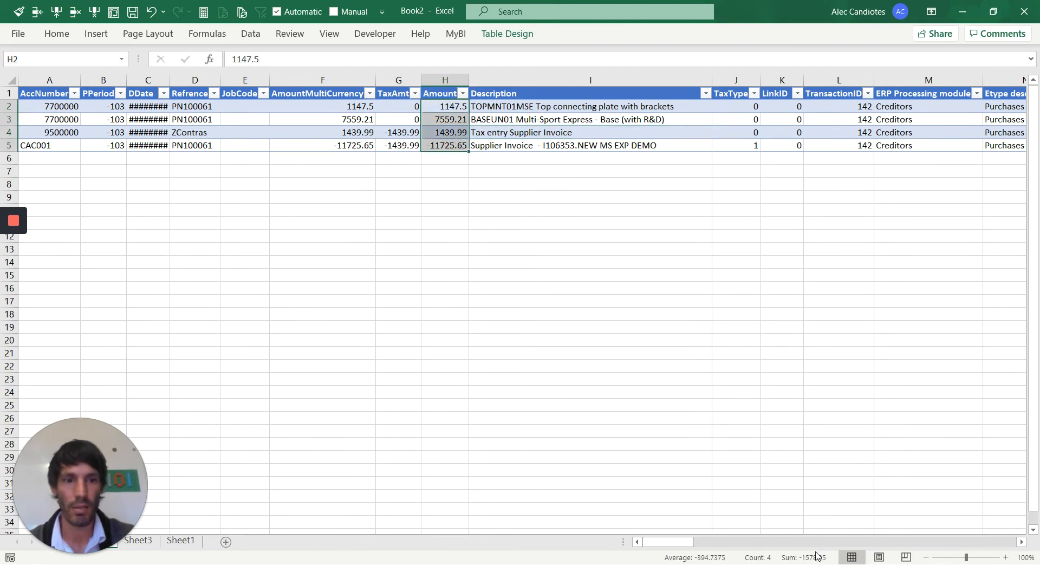
pyautogui.click(196, 134)
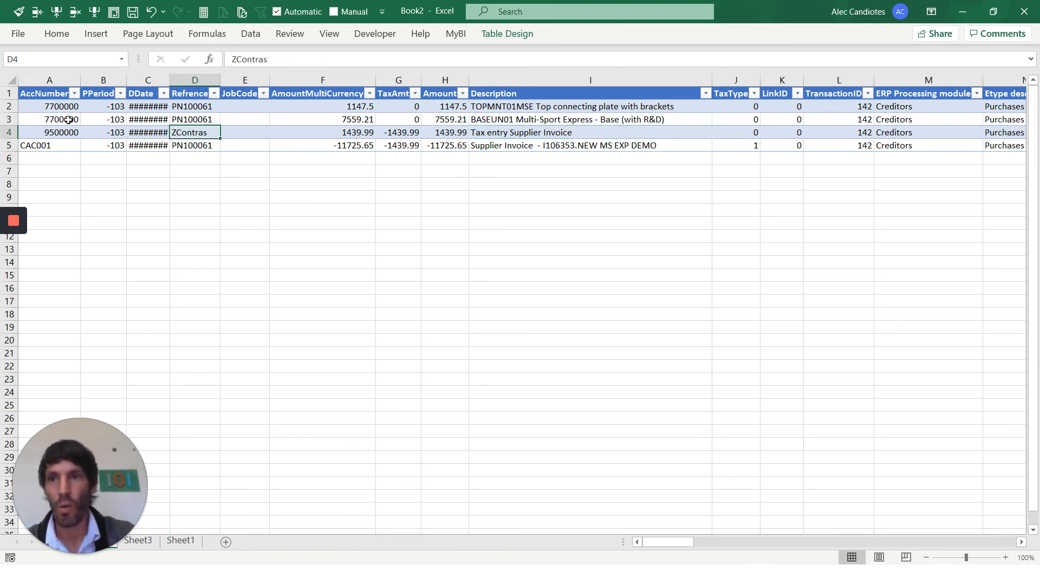
pyautogui.click(566, 121)
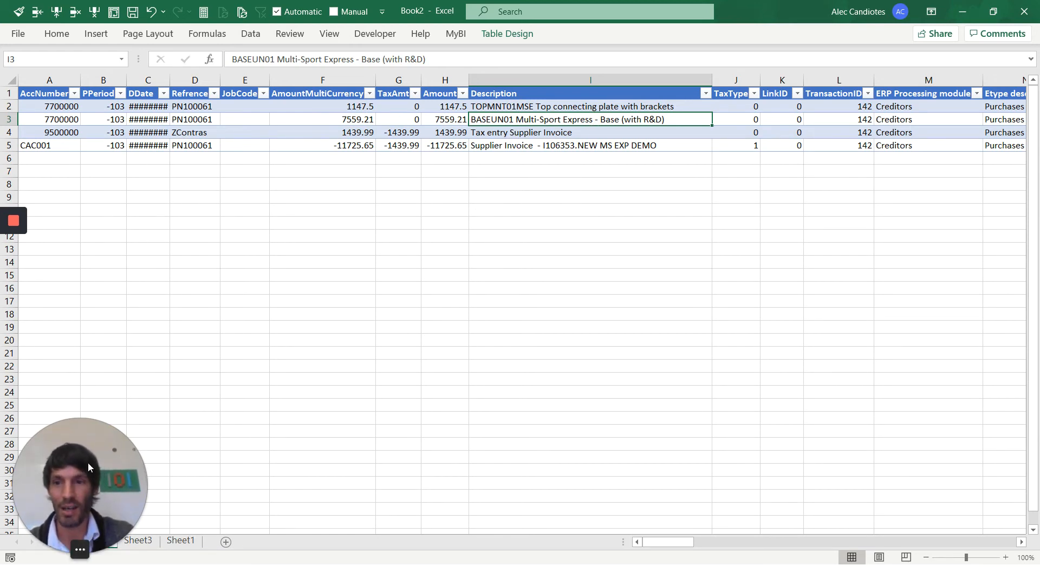
pyautogui.moveTo(88, 463); pyautogui.dragTo(135, 408)
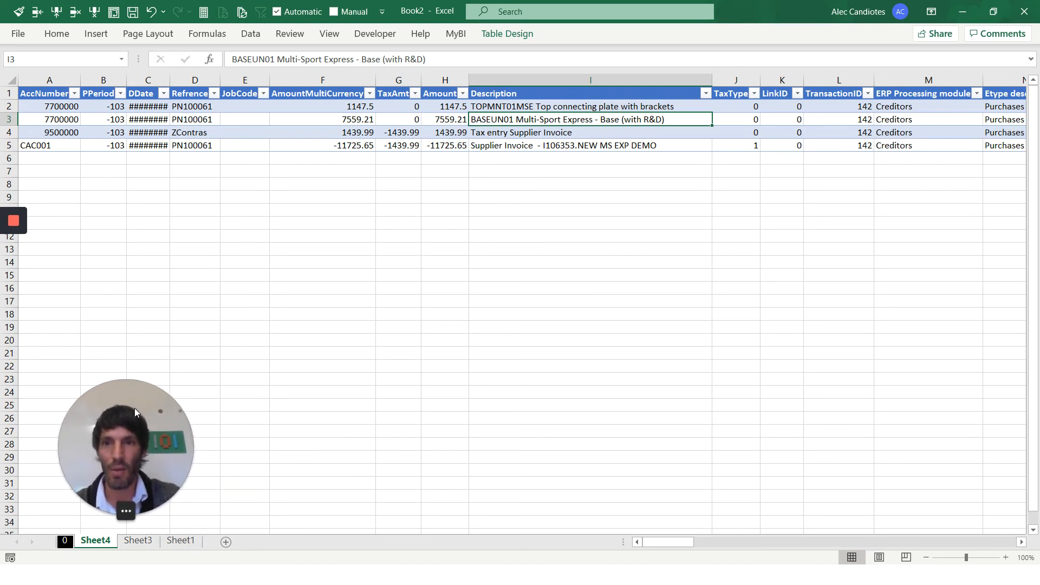
pyautogui.click(850, 109)
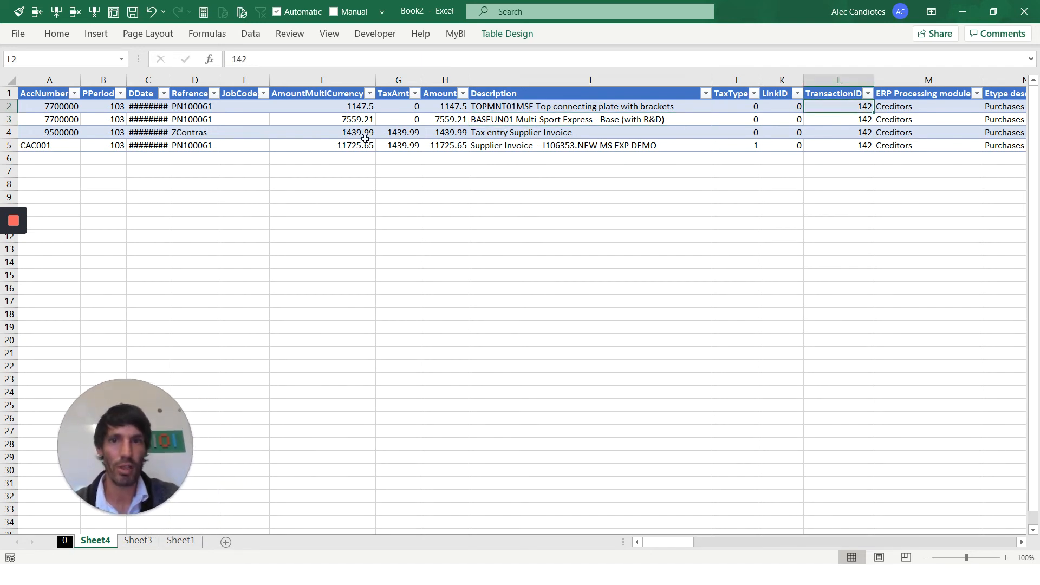
pyautogui.moveTo(198, 107); pyautogui.dragTo(201, 115)
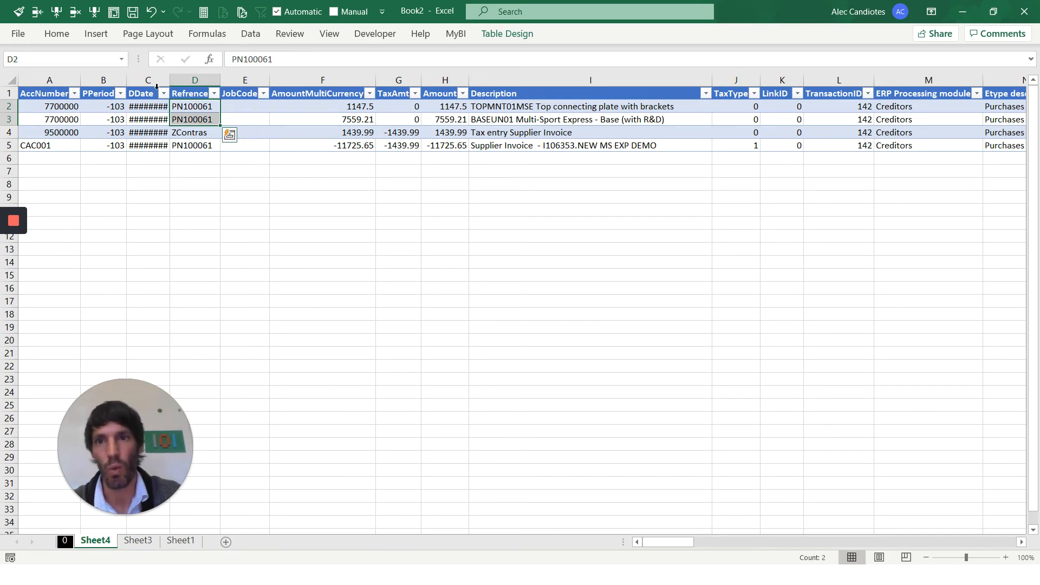
pyautogui.click(592, 131)
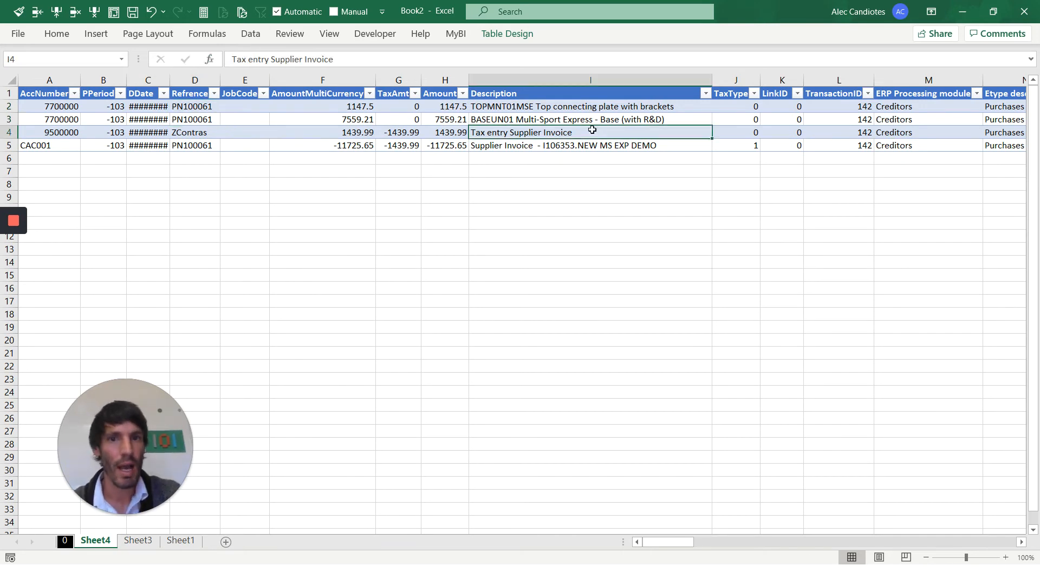
# - Autofit the DDate column so the full dates of transaction 142's entries are readable
pyautogui.doubleClick(170, 78)
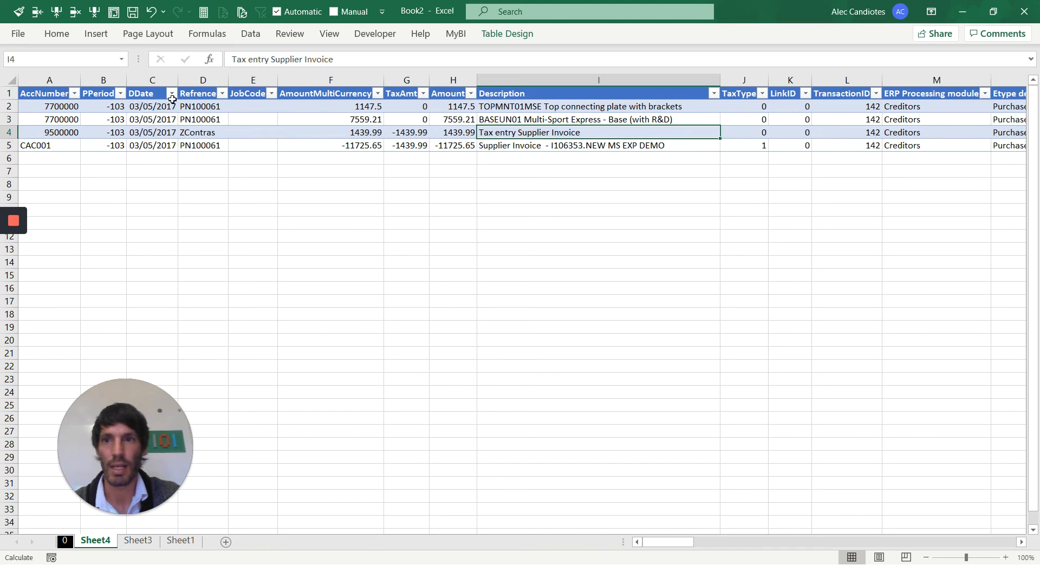
pyautogui.click(159, 108)
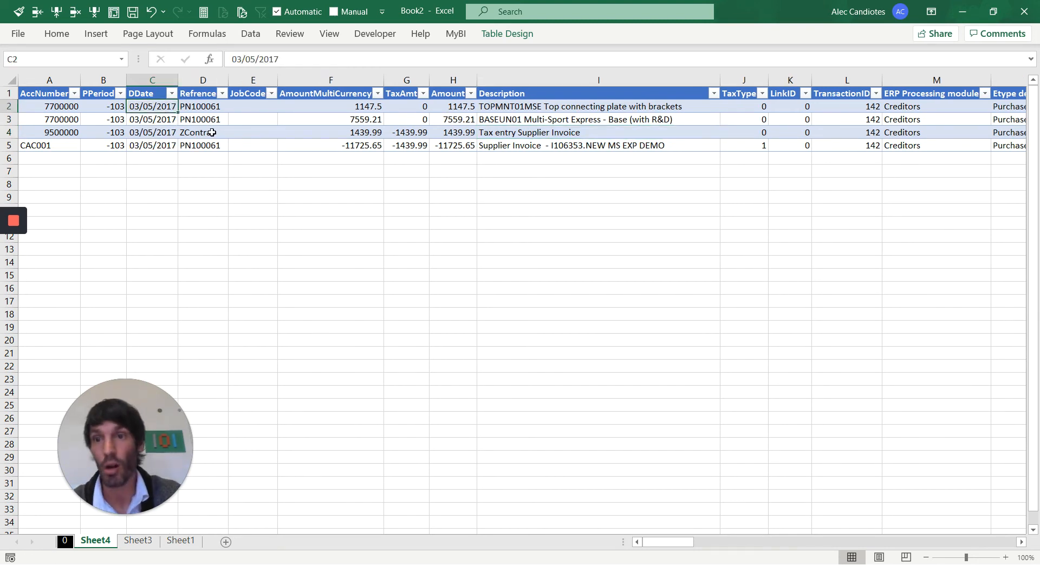
# - Rename the sheet holding transaction 142's entries as Goods, checking the PivotTable for the business it belongs to
pyautogui.click(137, 540)
pyautogui.click(243, 278)
pyautogui.scroll(-4, 243, 279)
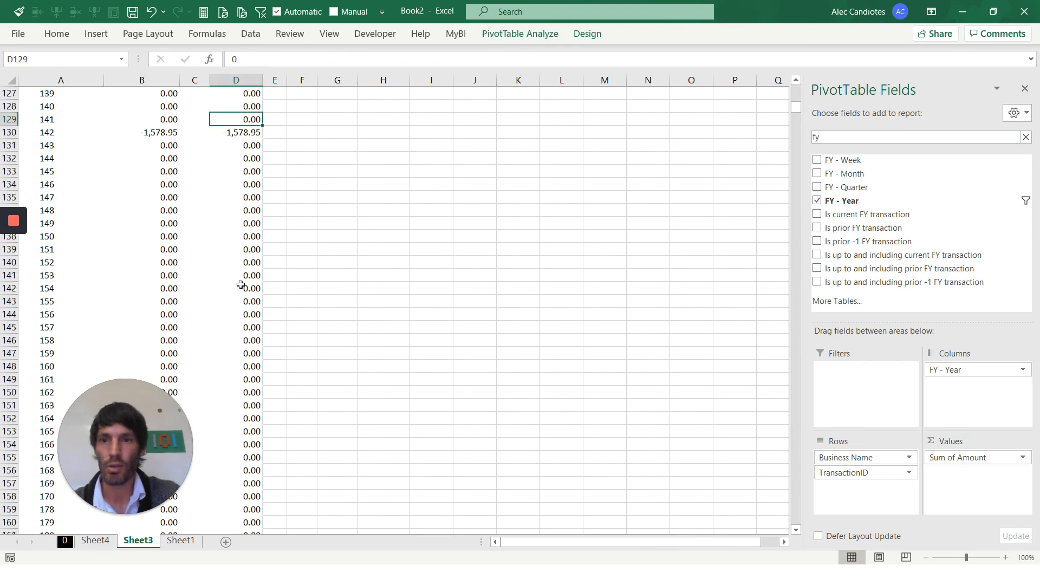
pyautogui.scroll(20, 209, 283)
pyautogui.scroll(13, 124, 196)
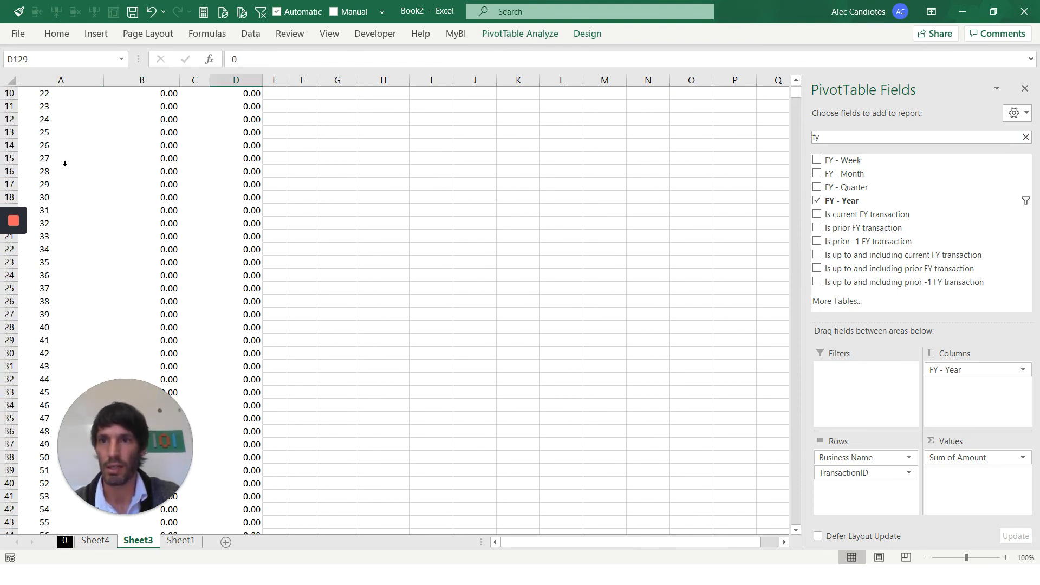
pyautogui.click(95, 540)
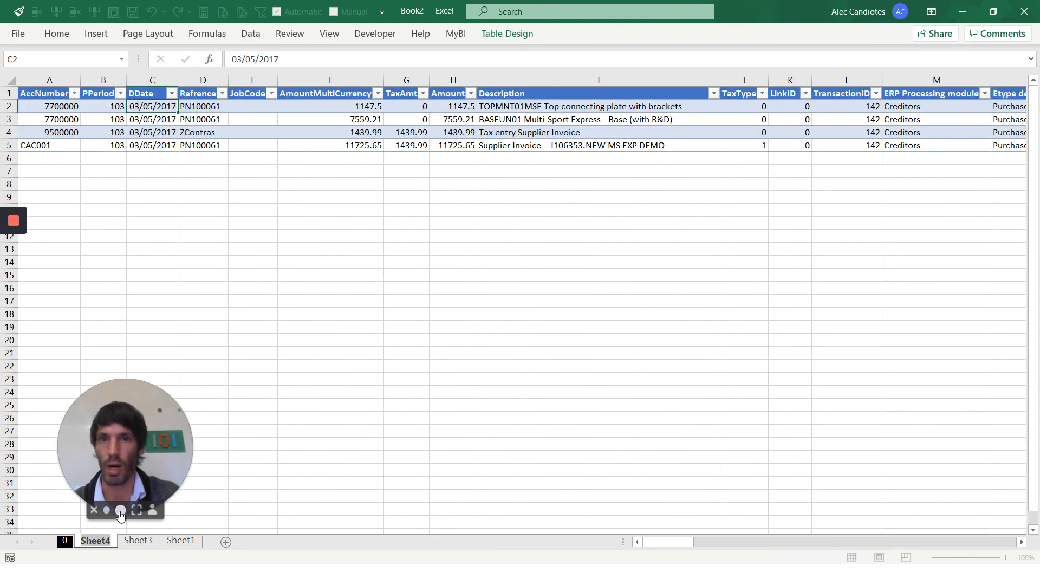
pyautogui.write('Good')
pyautogui.press('Return')
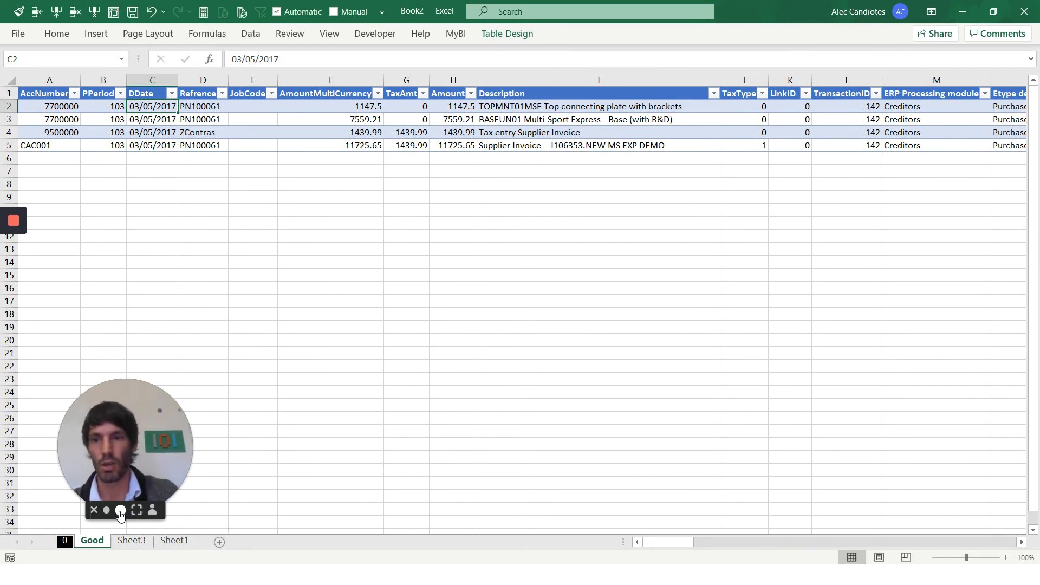
pyautogui.doubleClick(103, 542)
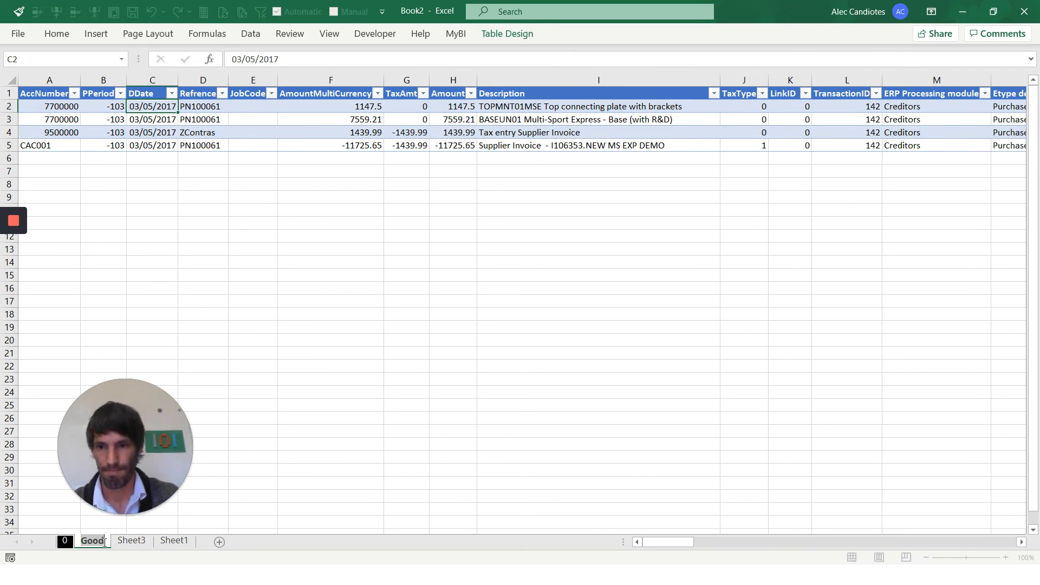
pyautogui.write('Goods')
pyautogui.press('Return')
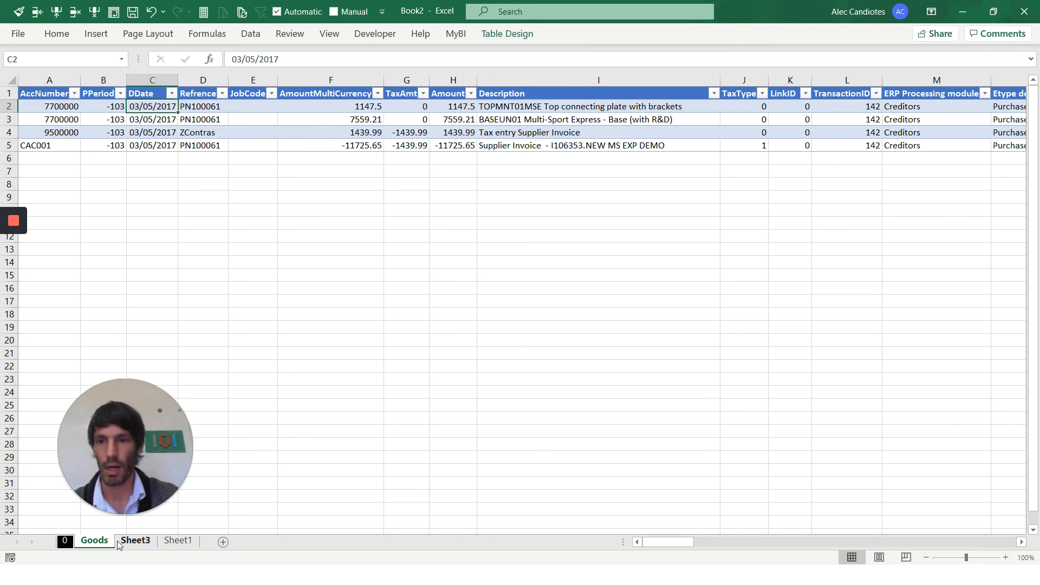
# - Collapse Goods (Pty) Ltd in the Sheet3 PivotTable and expand Services (Pty) Ltd to list its transactions
pyautogui.click(135, 541)
pyautogui.click(24, 147)
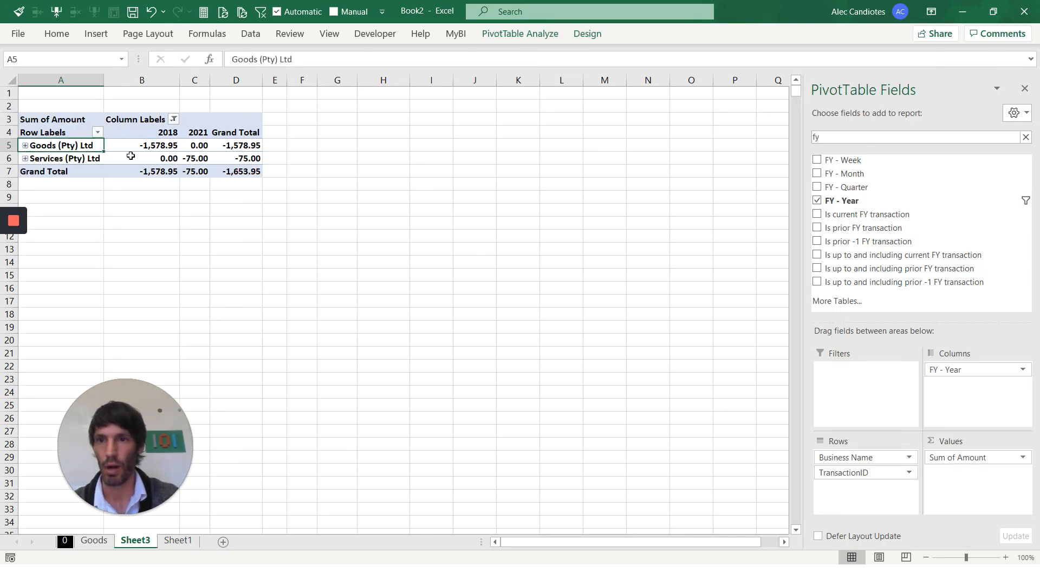
pyautogui.click(202, 161)
pyautogui.click(25, 158)
# - Look through the 2021 amounts of the Services (Pty) Ltd transactions for one that is not zero
pyautogui.click(189, 217)
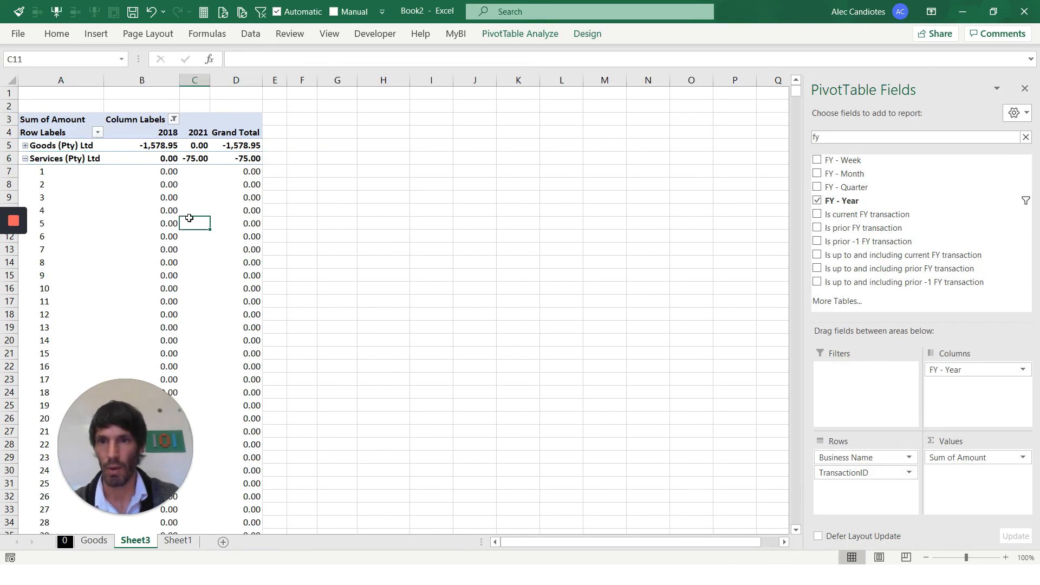
pyautogui.press('pagedown')
pyautogui.press('pagedown')
pyautogui.press('pagedown')
pyautogui.press('pagedown')
pyautogui.press('pagedown')
pyautogui.press('pagedown')
pyautogui.press('pagedown')
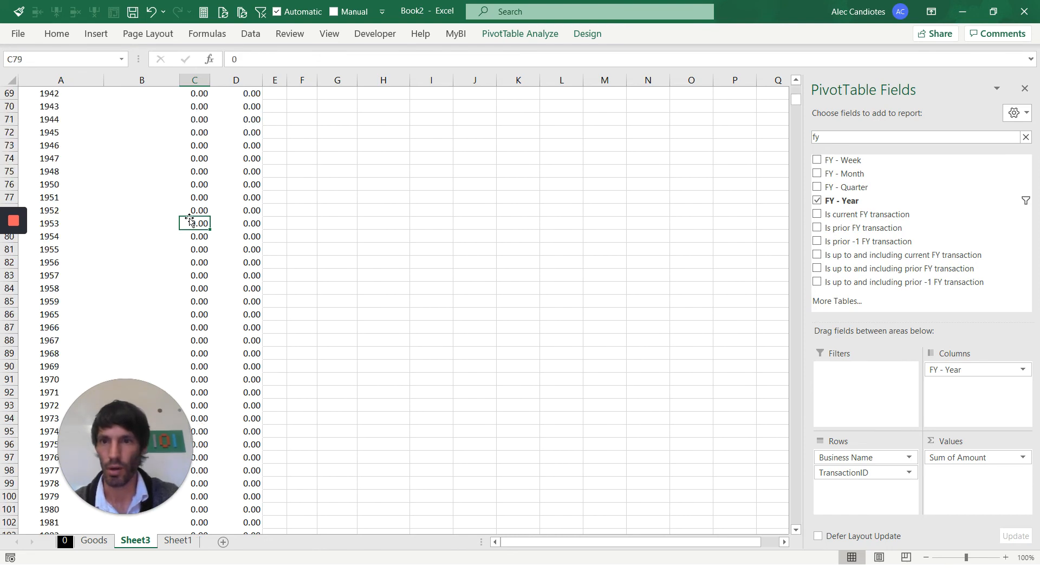
pyautogui.press('pagedown')
pyautogui.press('pagedown')
pyautogui.press('pageup')
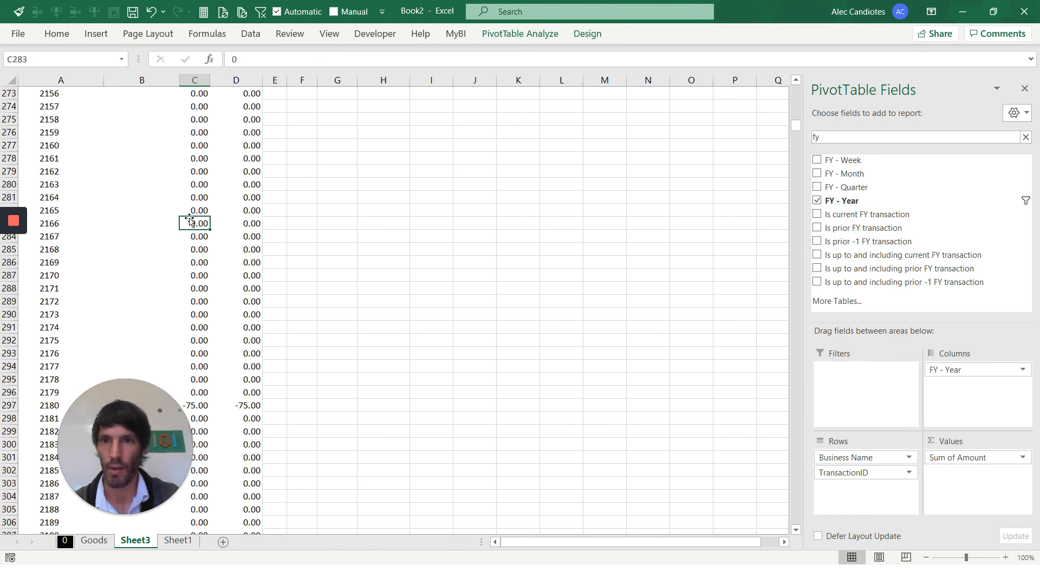
pyautogui.scroll(-5, 203, 192)
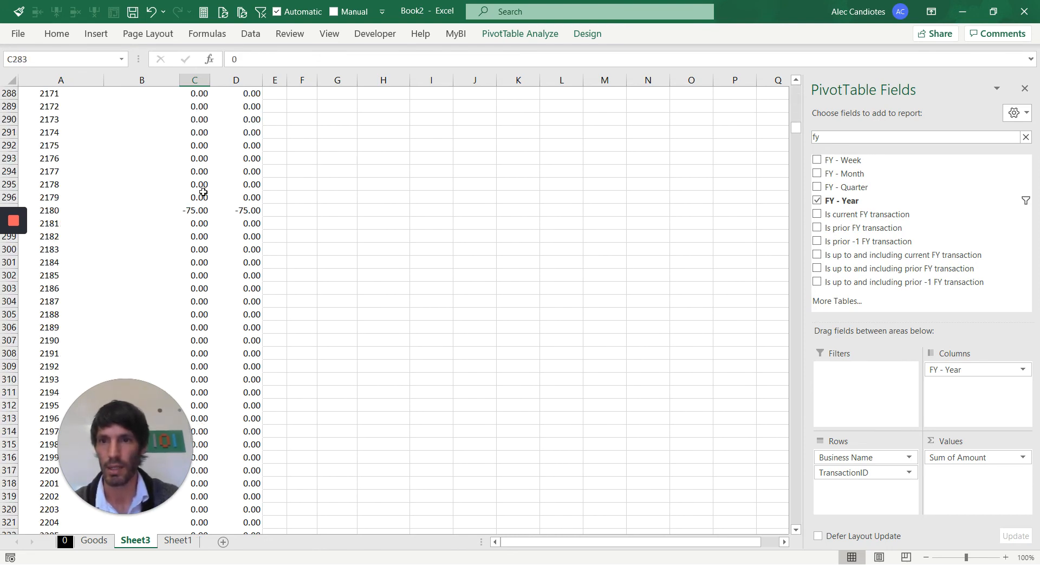
# - Drill down into the 2021 amount of transaction 2180 to list its underlying entries on a new sheet
pyautogui.click(58, 215)
pyautogui.doubleClick(200, 210)
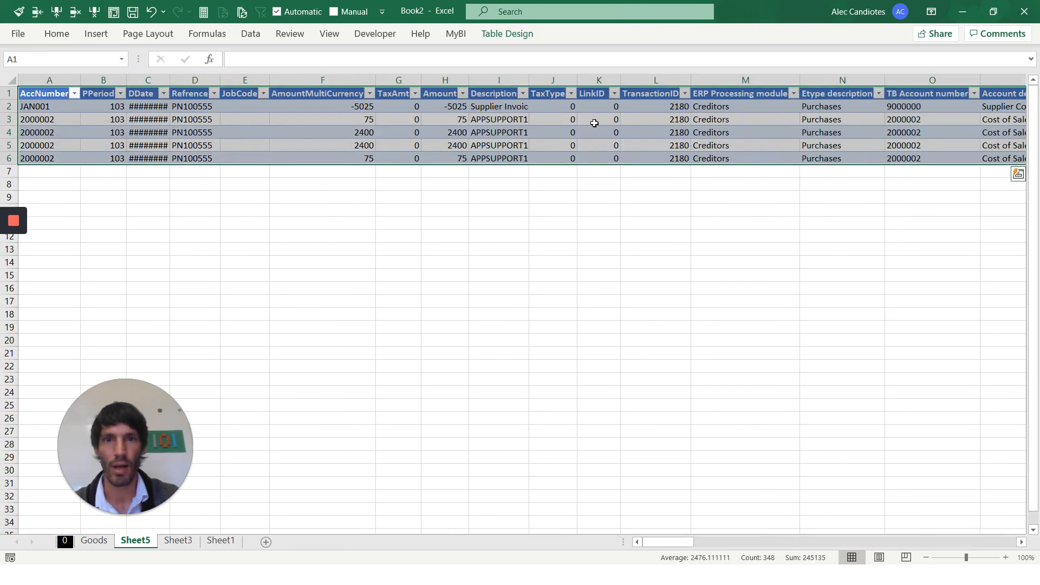
pyautogui.click(596, 120)
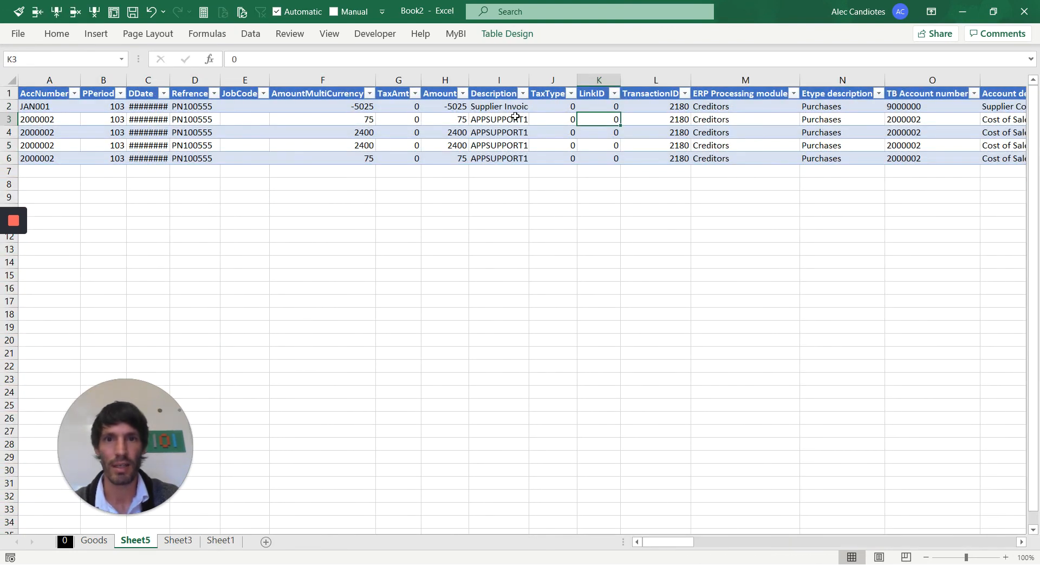
# - Autofit the DDate column and examine the entries' Refrence, date, Description and the sum of their five Amount values
pyautogui.doubleClick(174, 79)
pyautogui.click(203, 107)
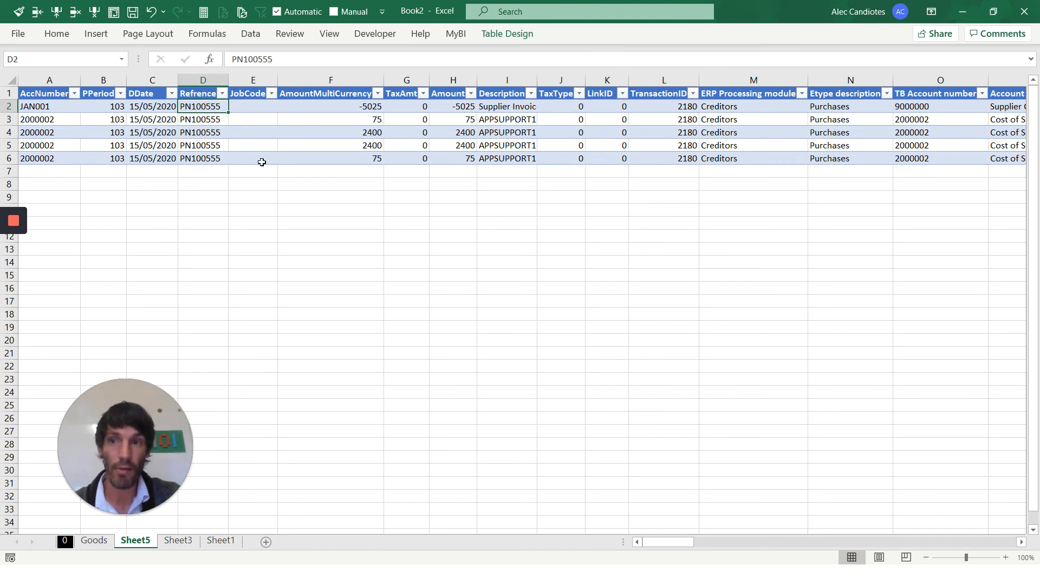
pyautogui.click(147, 124)
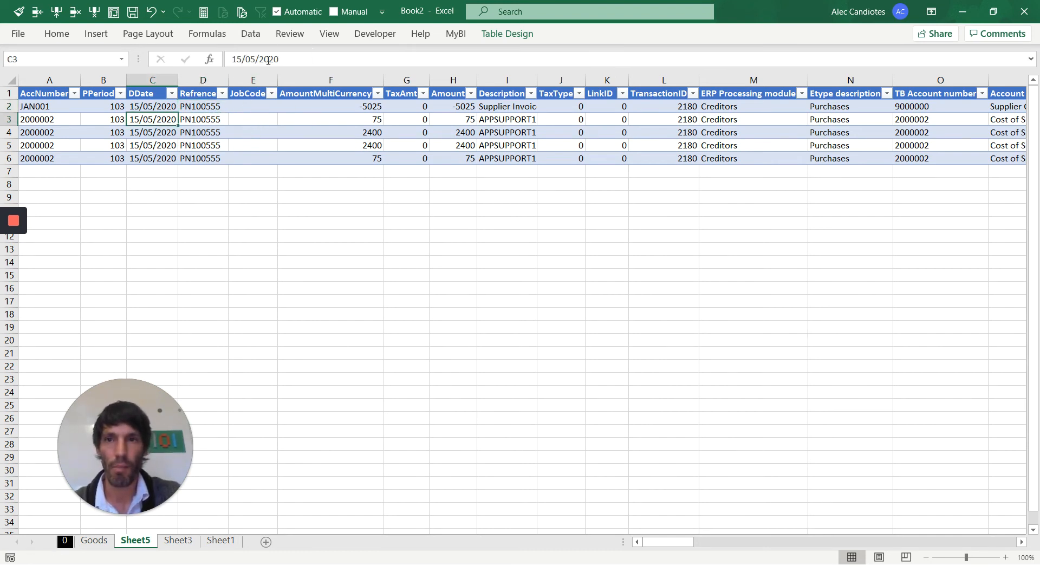
pyautogui.click(490, 110)
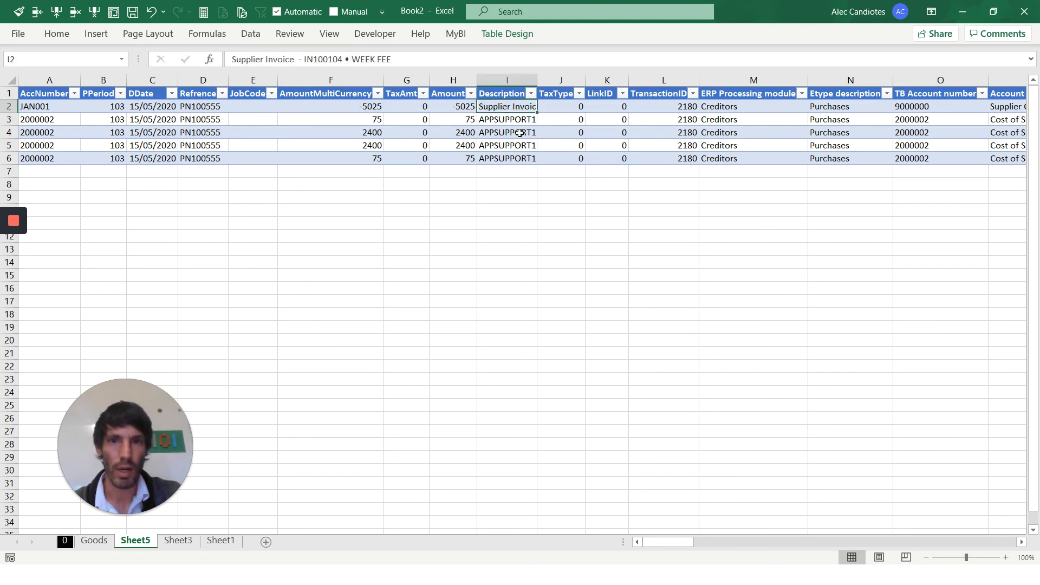
pyautogui.moveTo(455, 109); pyautogui.dragTo(464, 161)
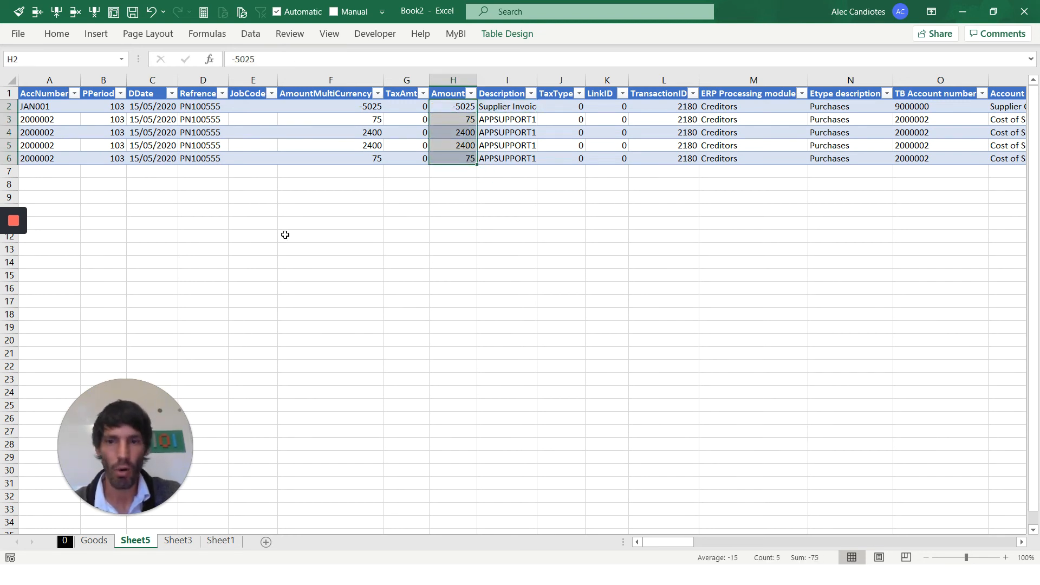
# - Rename the sheet holding transaction 2180's entries as Services
pyautogui.doubleClick(150, 542)
pyautogui.write('S')
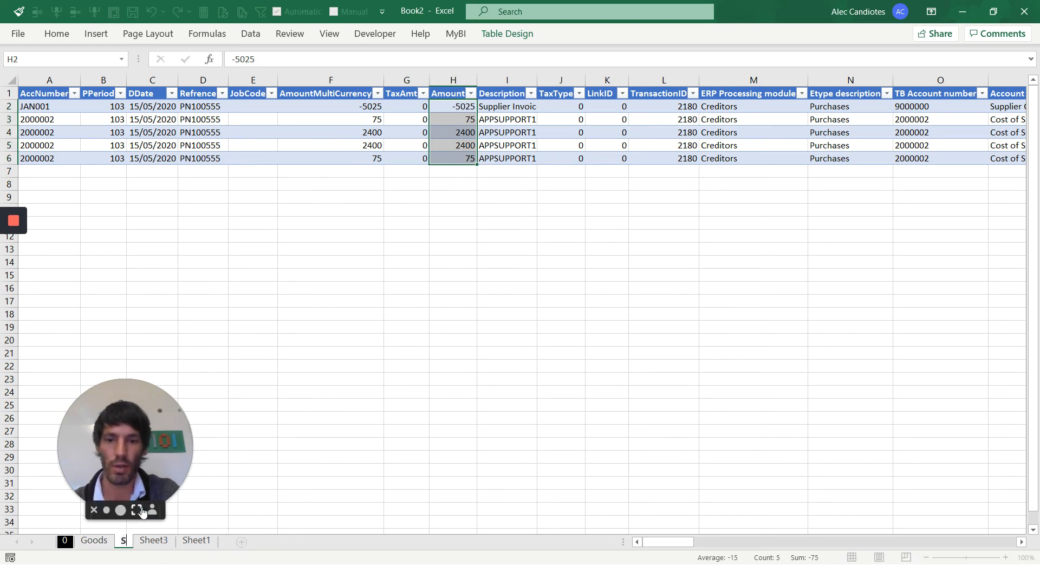
pyautogui.write('ervices')
pyautogui.press('Return')
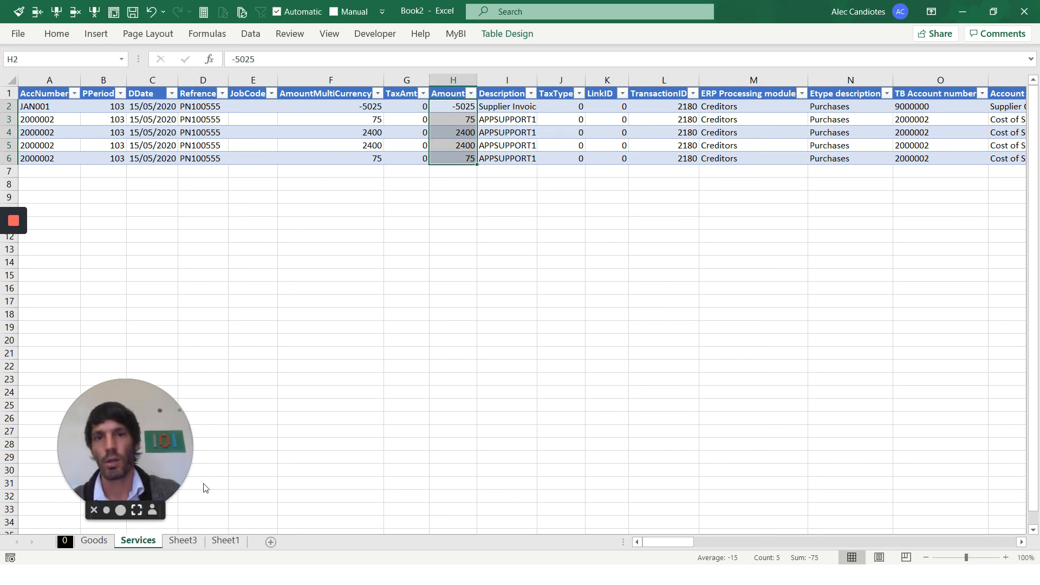
# - Return to the full transaction list on Sheet1 and check the sum of its entire Amount column
pyautogui.click(183, 541)
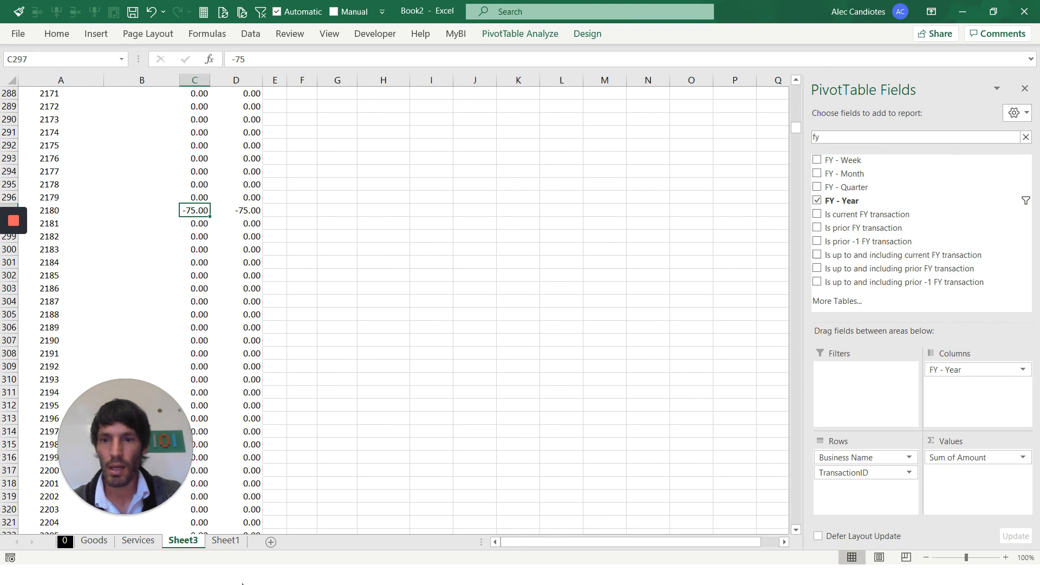
pyautogui.click(226, 541)
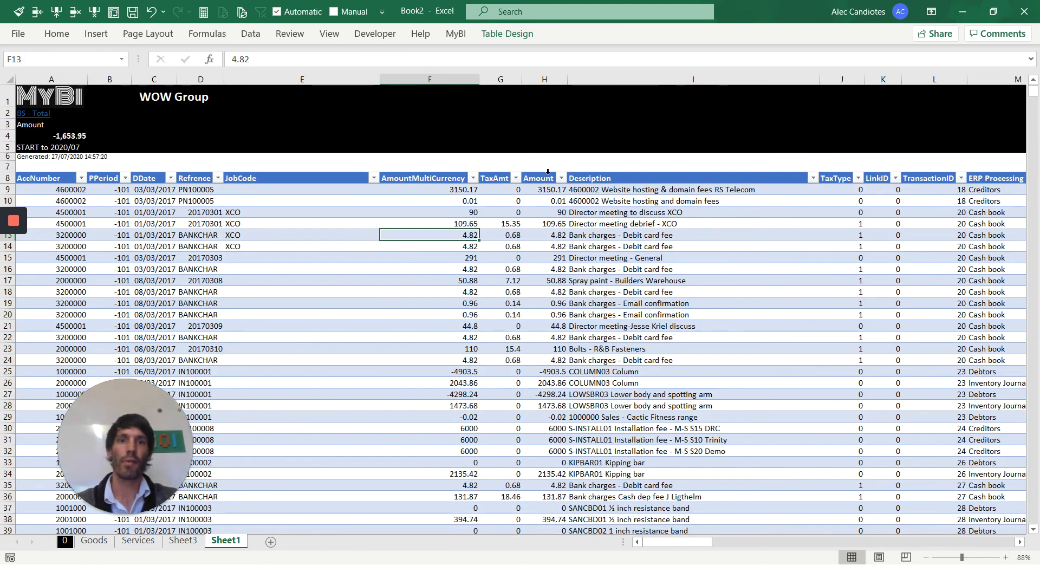
pyautogui.click(547, 171)
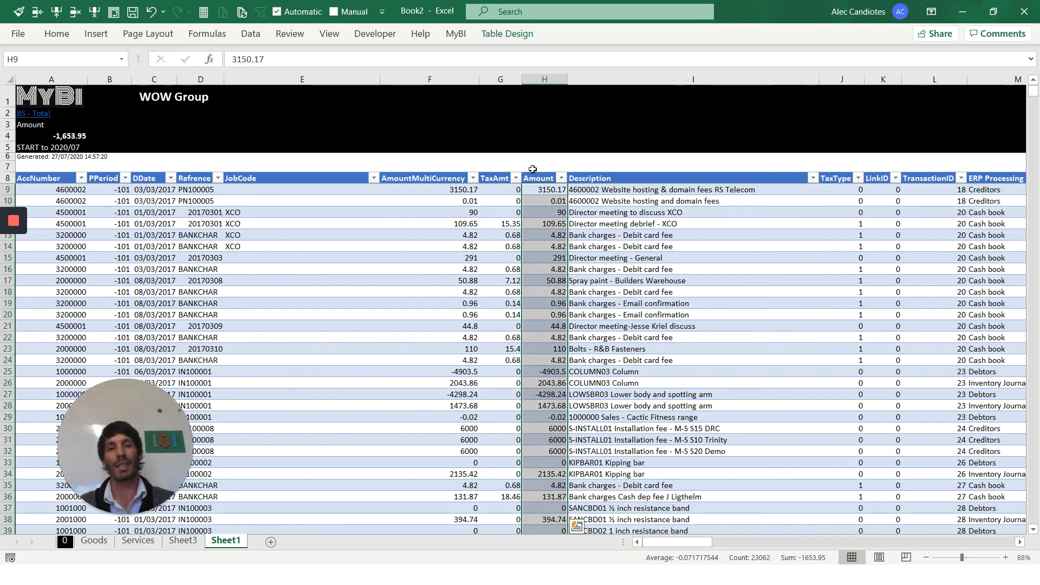